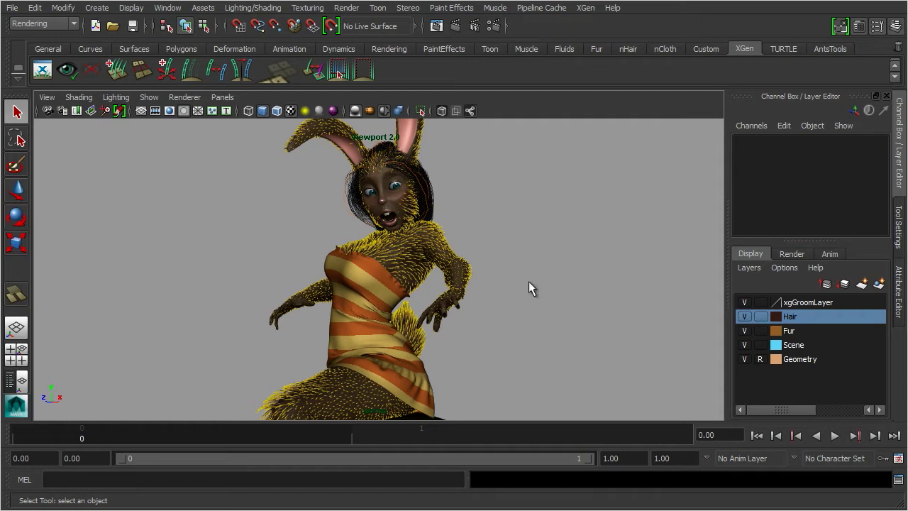
# Examine the fur and hair on the bunny character's head, torso and arms from several distances
pyautogui.keyDown('alt'); pyautogui.moveTo(328, 312); pyautogui.dragTo(390, 247, button='middle'); pyautogui.keyUp('alt')
pyautogui.keyDown('alt'); pyautogui.moveTo(390, 247); pyautogui.dragTo(547, 243, button='right'); pyautogui.keyUp('alt')
pyautogui.keyDown('alt'); pyautogui.moveTo(341, 312); pyautogui.dragTo(340, 302, button='middle'); pyautogui.keyUp('alt')
pyautogui.keyDown('alt'); pyautogui.moveTo(341, 302); pyautogui.dragTo(376, 313, button='right'); pyautogui.keyUp('alt')
pyautogui.keyDown('alt'); pyautogui.moveTo(333, 348); pyautogui.dragTo(294, 386, button='middle'); pyautogui.keyUp('alt')
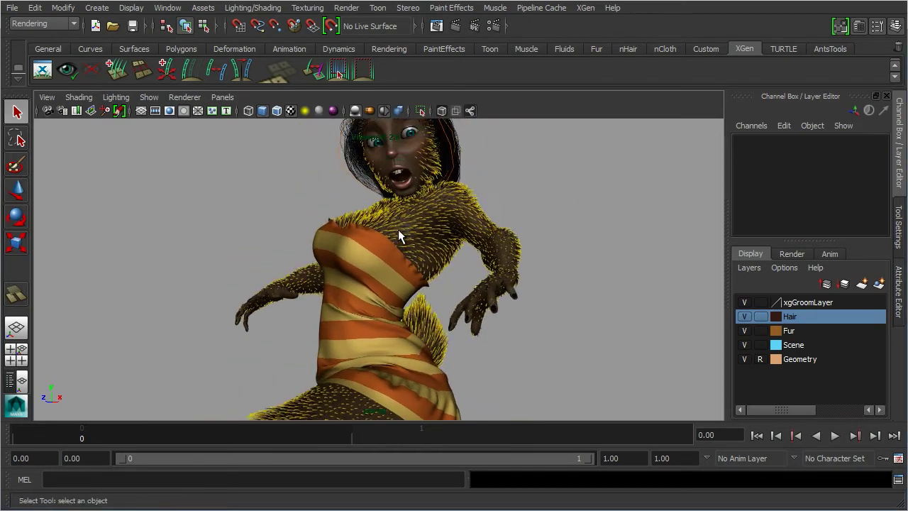
pyautogui.keyDown('alt'); pyautogui.moveTo(369, 318); pyautogui.dragTo(364, 342, button='middle'); pyautogui.keyUp('alt')
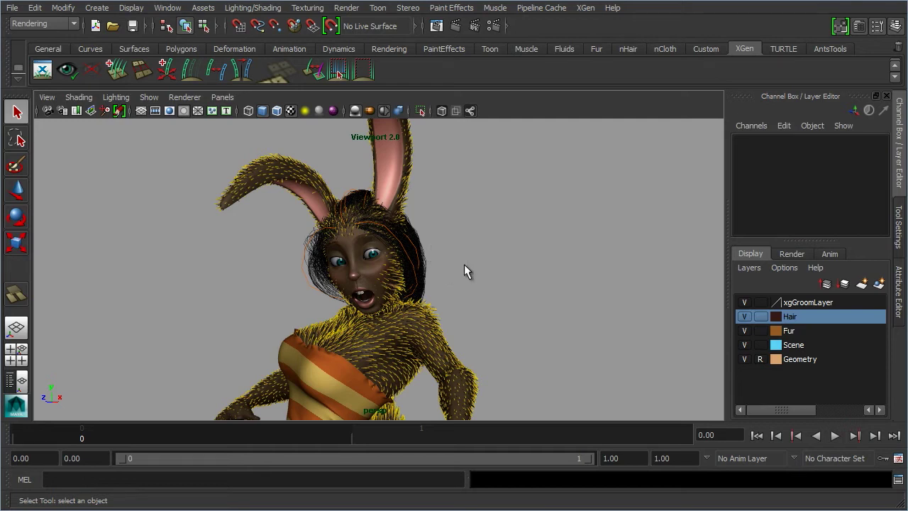
pyautogui.keyDown('alt'); pyautogui.moveTo(520, 300); pyautogui.dragTo(418, 300, button='right'); pyautogui.keyUp('alt')
pyautogui.keyDown('alt'); pyautogui.moveTo(494, 318); pyautogui.dragTo(495, 292, button='middle'); pyautogui.keyUp('alt')
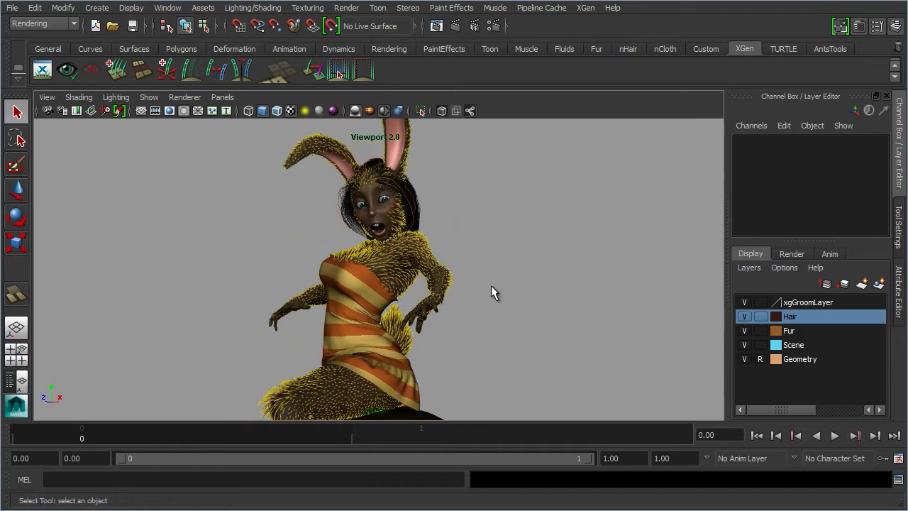
# Look through MainCamera, render the current view in the Render View, and put the render window away
pyautogui.click(222, 97)
pyautogui.moveTo(270, 110)
pyautogui.click(352, 112)
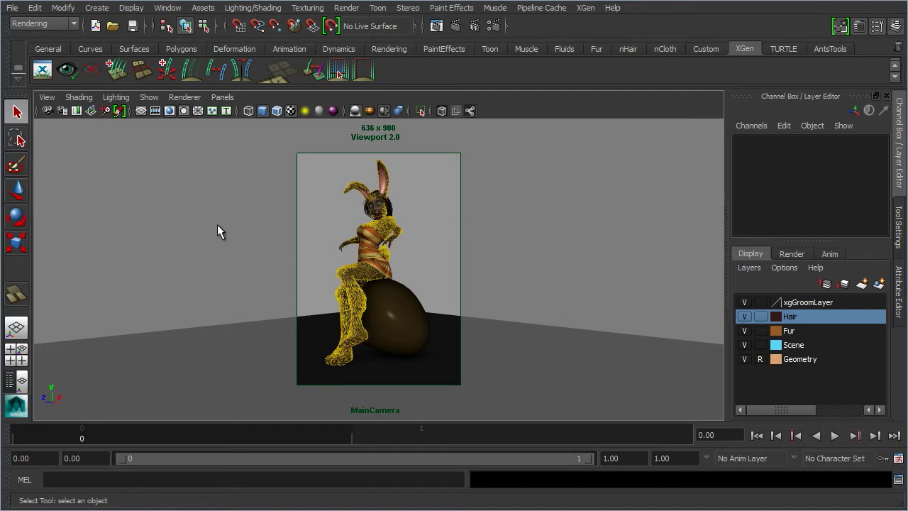
pyautogui.click(338, 72)
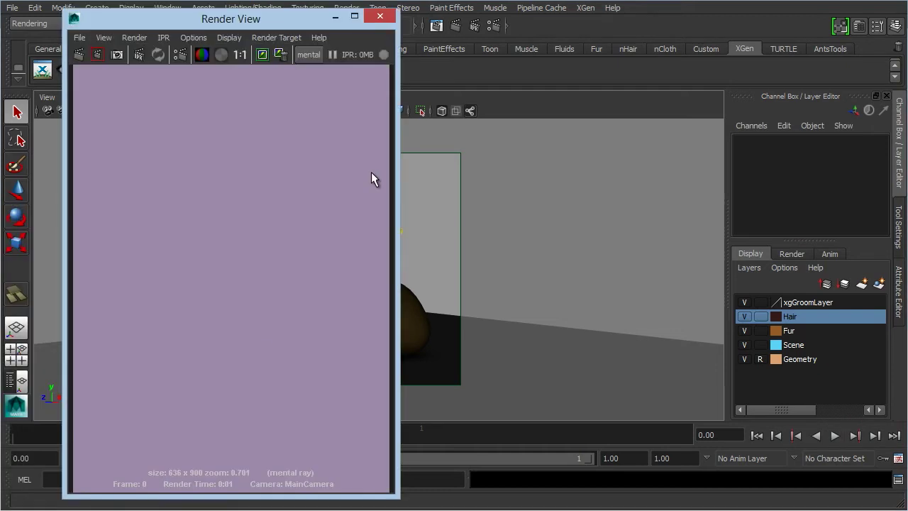
pyautogui.click(130, 38)
pyautogui.moveTo(152, 116)
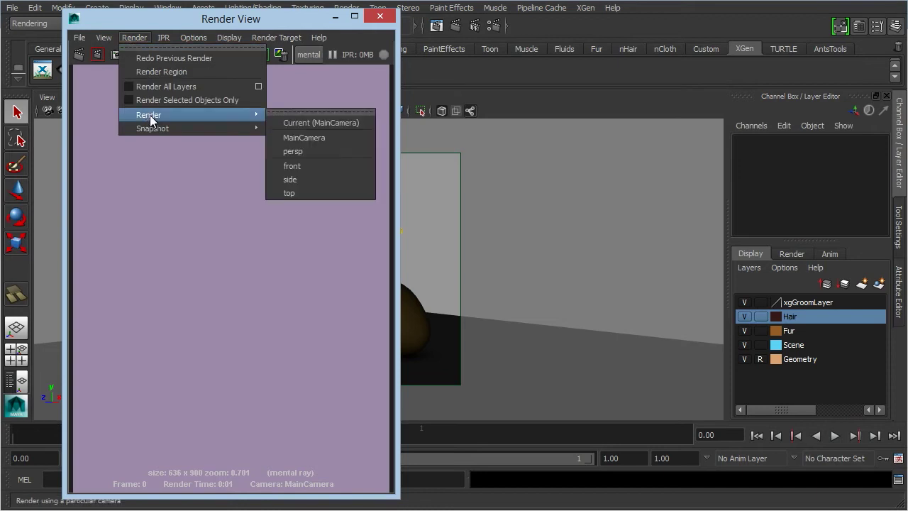
pyautogui.click(306, 122)
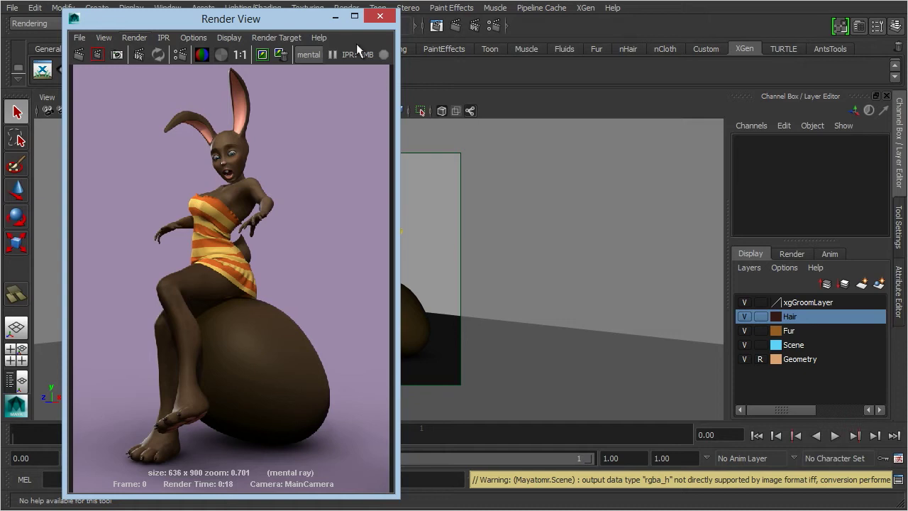
pyautogui.click(335, 16)
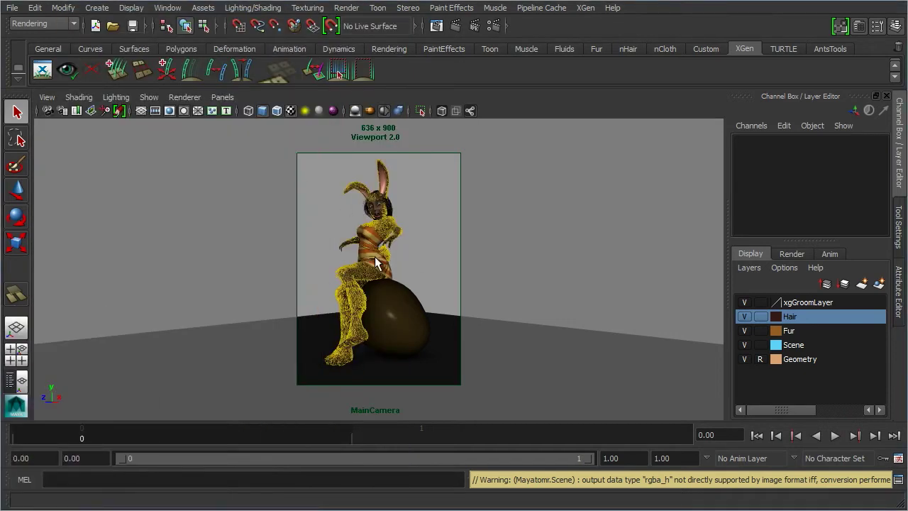
# Inspect the fur on the bunny's chest and face up close in the persp view and return to MainCamera
pyautogui.click(222, 98)
pyautogui.moveTo(231, 110)
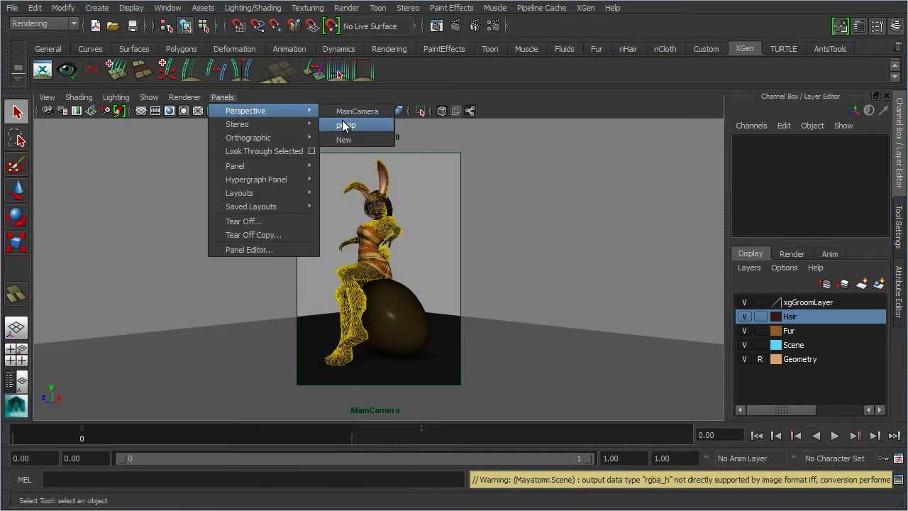
pyautogui.click(345, 126)
pyautogui.scroll(-2, 501, 273)
pyautogui.keyDown('alt'); pyautogui.moveTo(500, 273); pyautogui.dragTo(815, 265, button='right'); pyautogui.keyUp('alt')
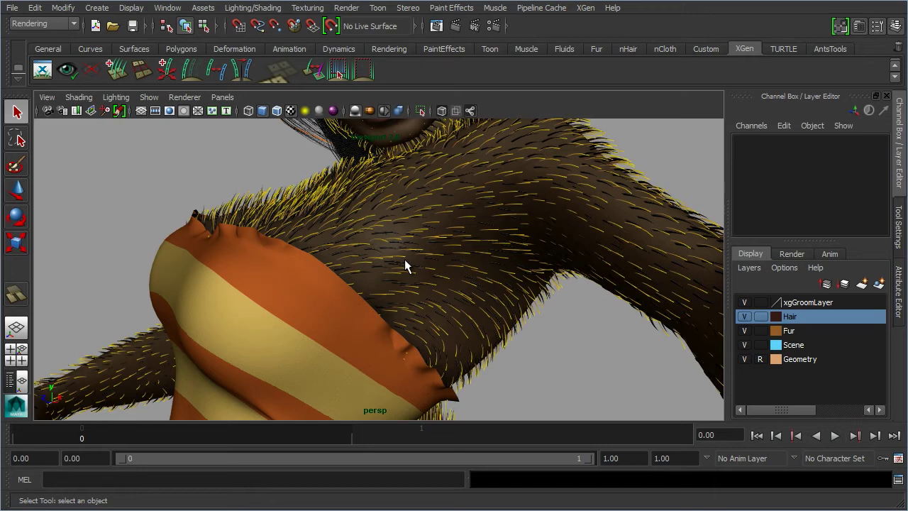
pyautogui.keyDown('alt'); pyautogui.moveTo(456, 248); pyautogui.dragTo(450, 312, button='middle'); pyautogui.keyUp('alt')
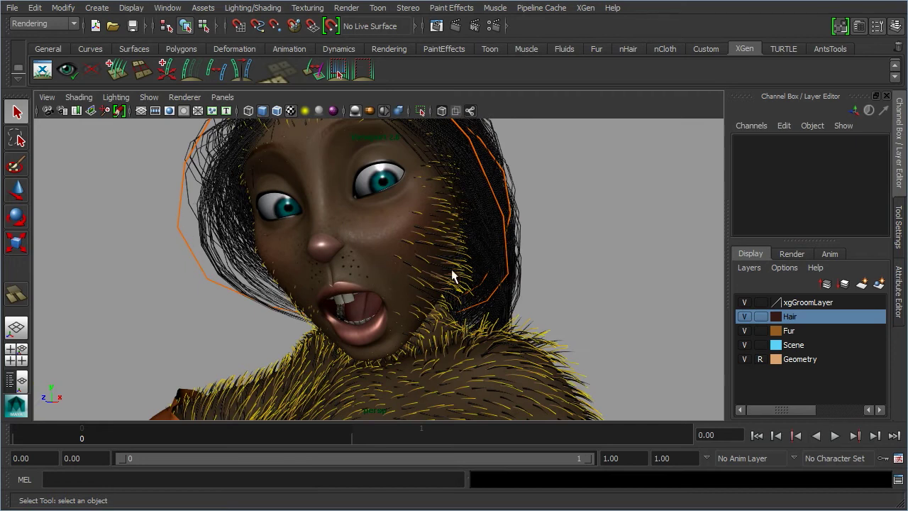
pyautogui.click(222, 98)
pyautogui.moveTo(284, 110)
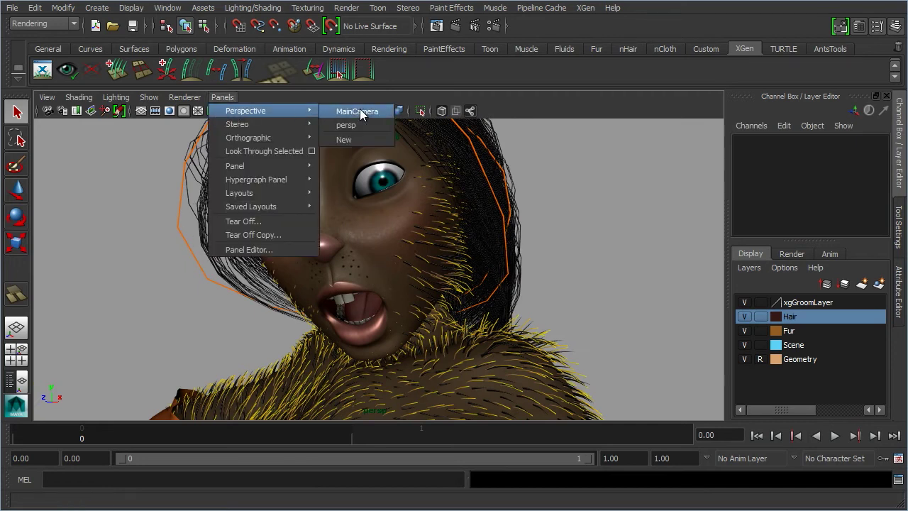
pyautogui.click(360, 111)
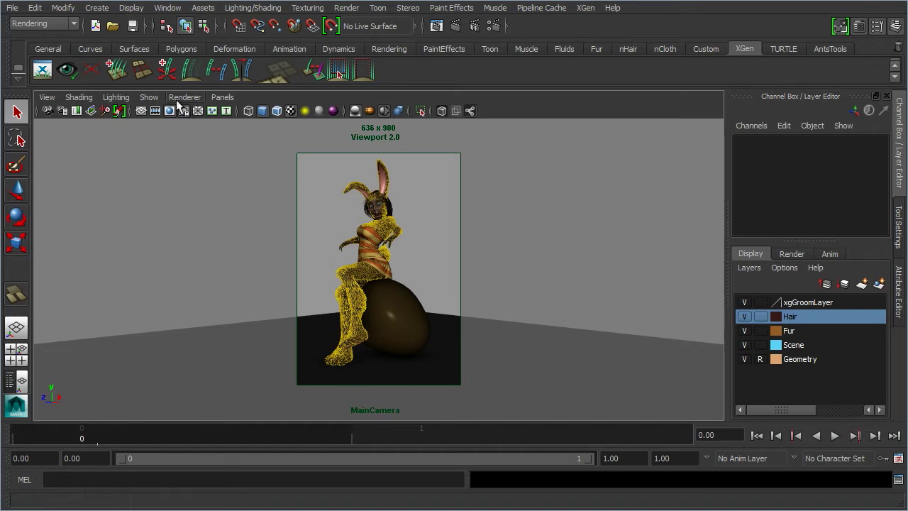
# Open the Outliner, move it clear of the character and enlarge it
pyautogui.click(157, 10)
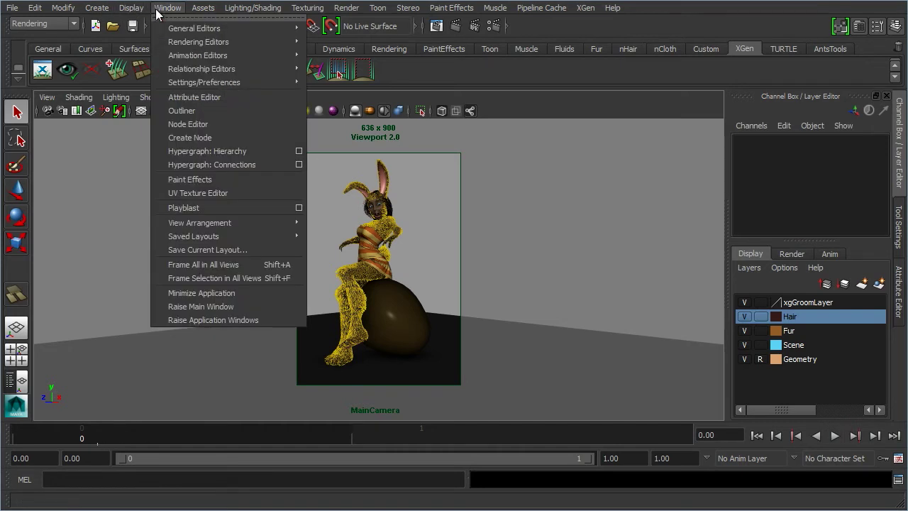
pyautogui.click(191, 112)
pyautogui.moveTo(372, 117); pyautogui.dragTo(146, 69)
pyautogui.moveTo(374, 310); pyautogui.dragTo(306, 451)
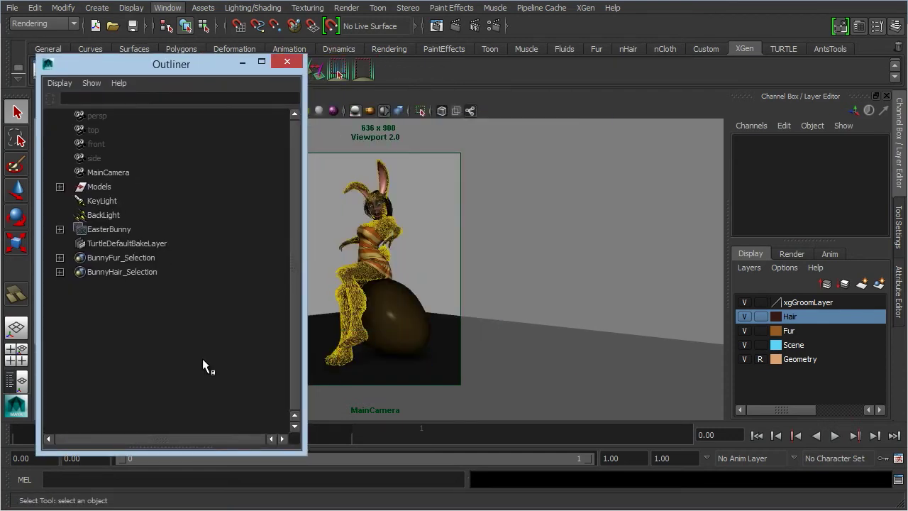
# Expand the EasterBunny collection with its Bunny_Fur and Bunny_Hair descriptions, and place the Outliner beside the character
pyautogui.click(60, 230)
pyautogui.click(124, 231)
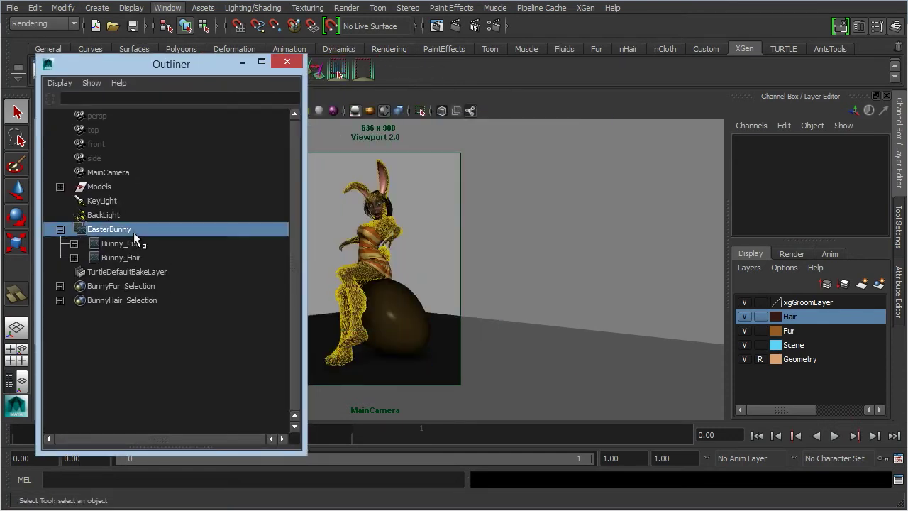
pyautogui.click(74, 243)
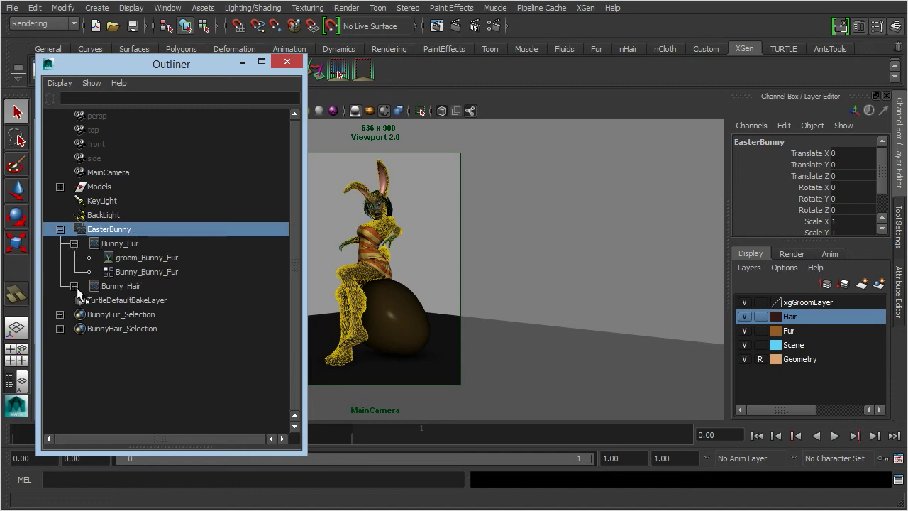
pyautogui.click(74, 286)
pyautogui.click(118, 287)
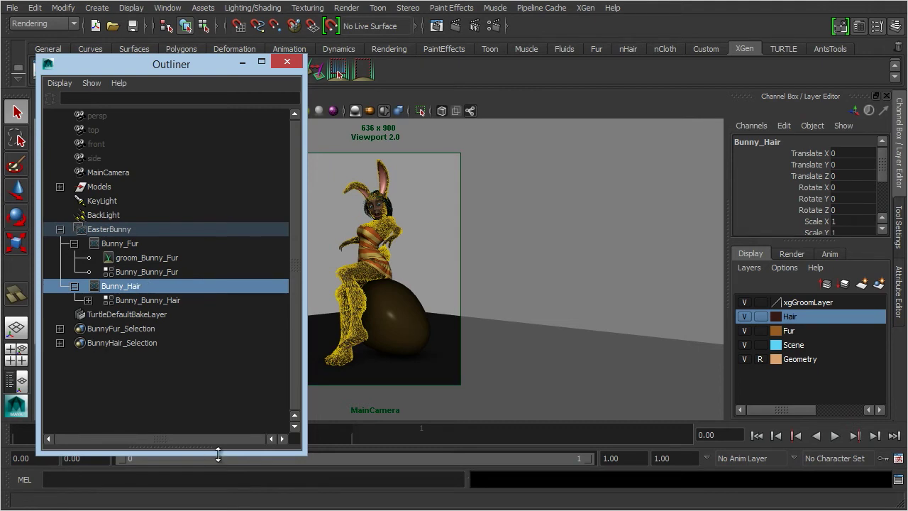
pyautogui.moveTo(218, 454); pyautogui.dragTo(210, 423)
pyautogui.moveTo(201, 68); pyautogui.dragTo(184, 136)
pyautogui.click(530, 203)
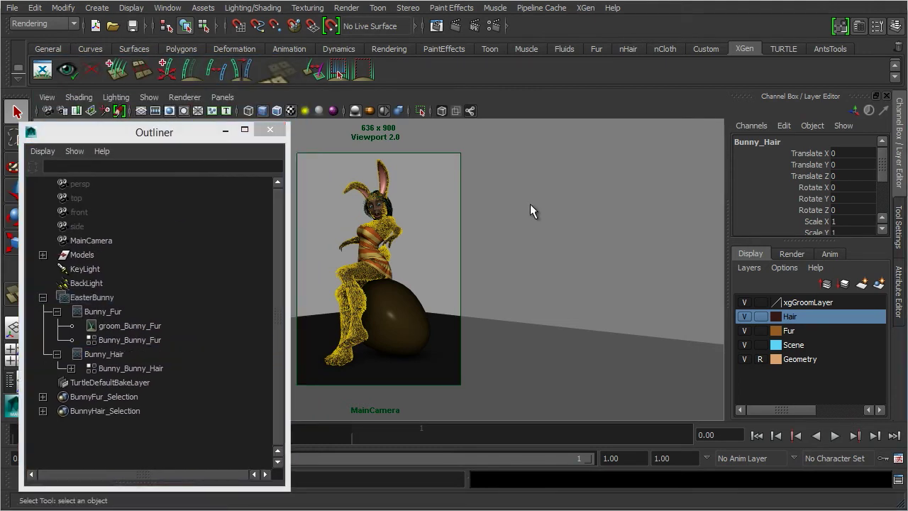
# Open the XGen editor and manually set up the mental ray geometry shader for the Bunny_Hair description
pyautogui.click(43, 71)
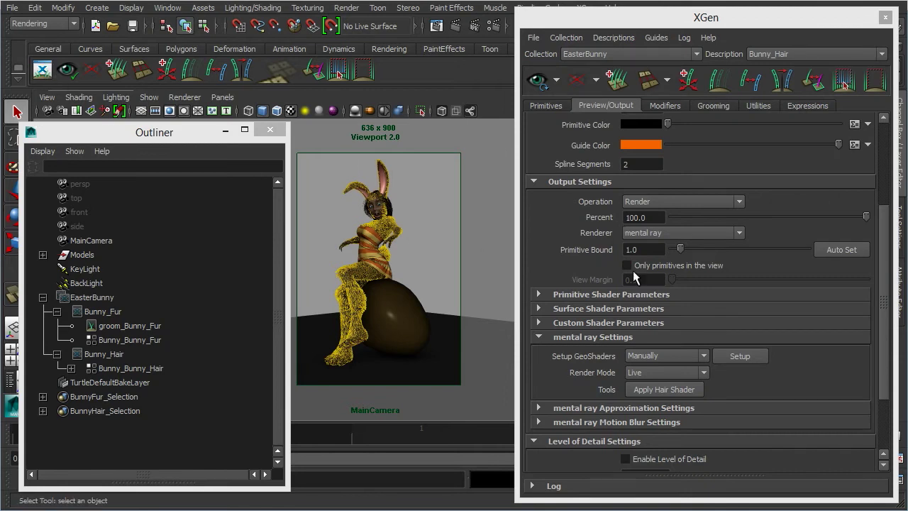
pyautogui.scroll(-2, 884, 343)
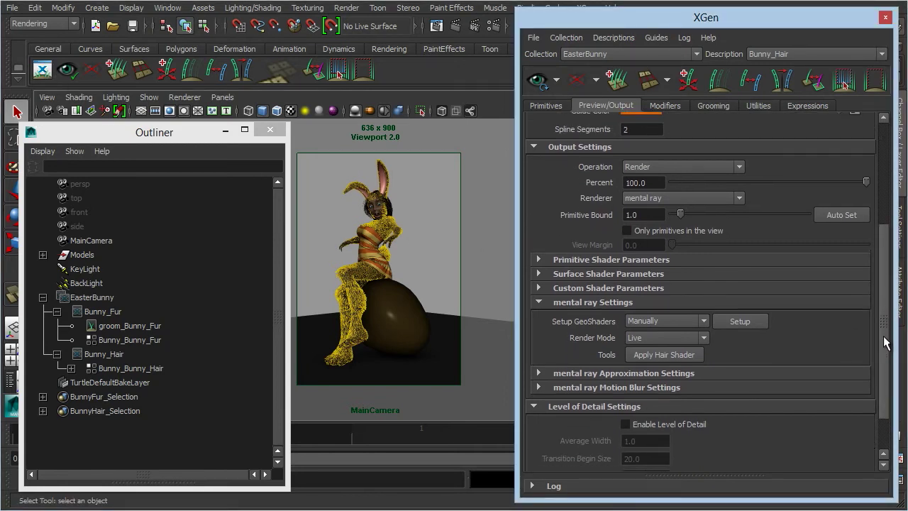
pyautogui.scroll(3, 883, 343)
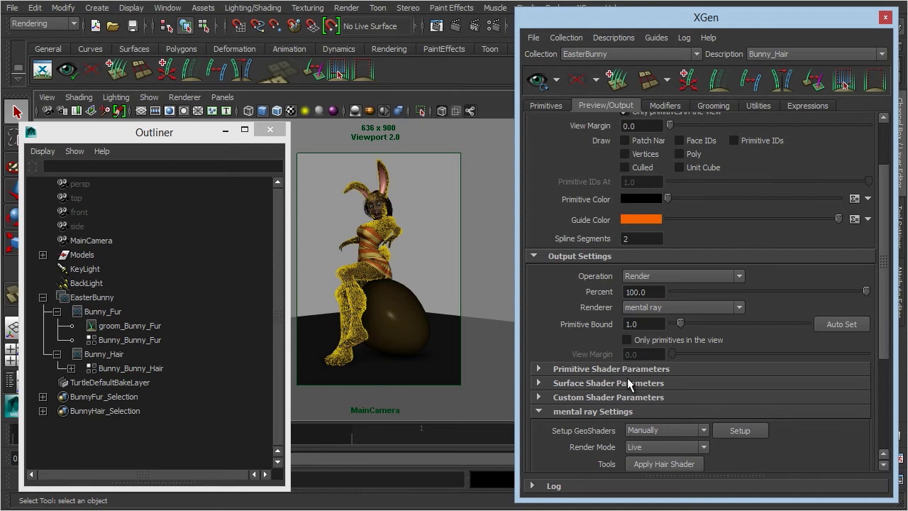
pyautogui.scroll(-4, 632, 298)
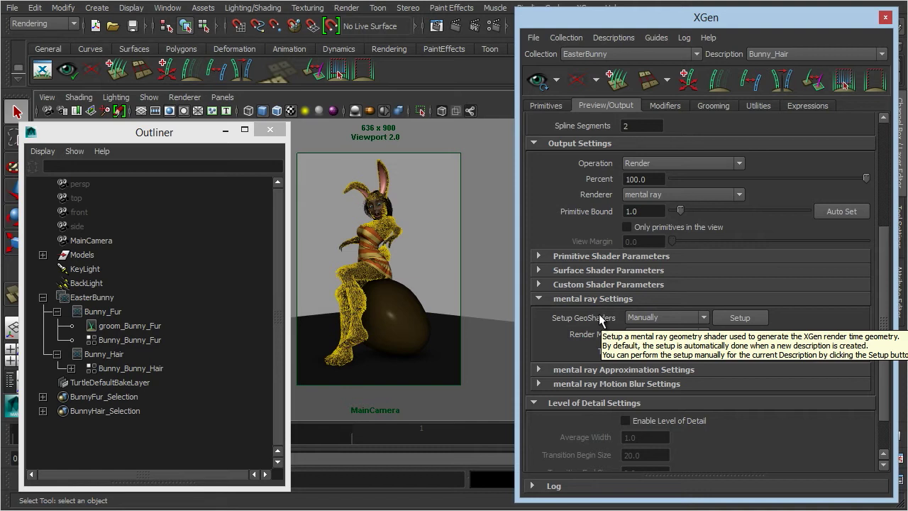
pyautogui.click(664, 315)
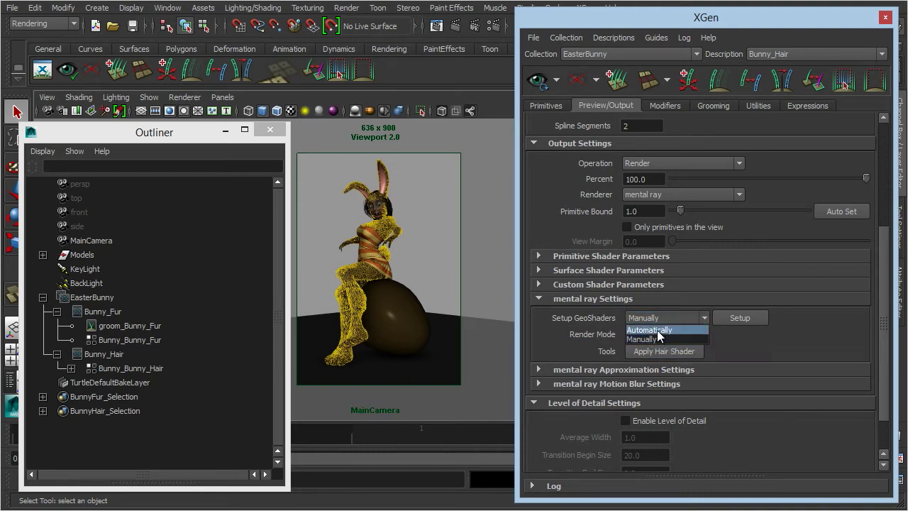
pyautogui.click(658, 339)
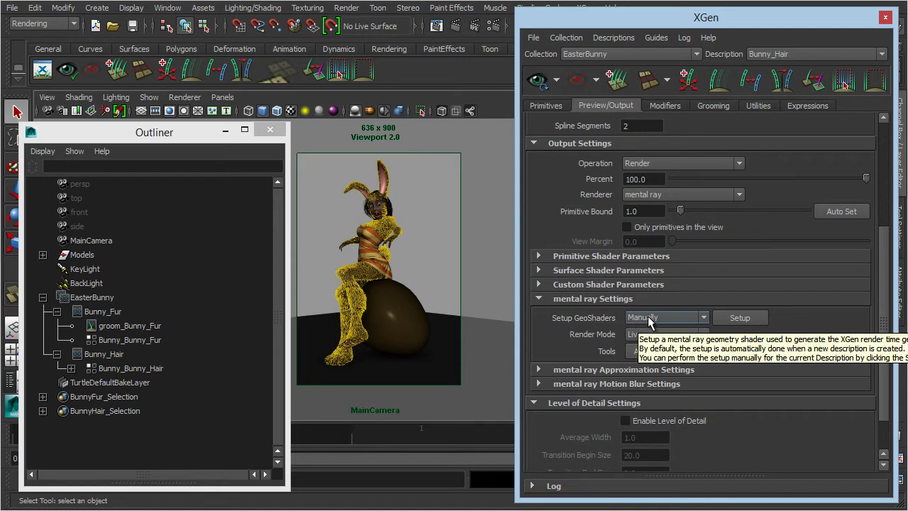
pyautogui.click(740, 318)
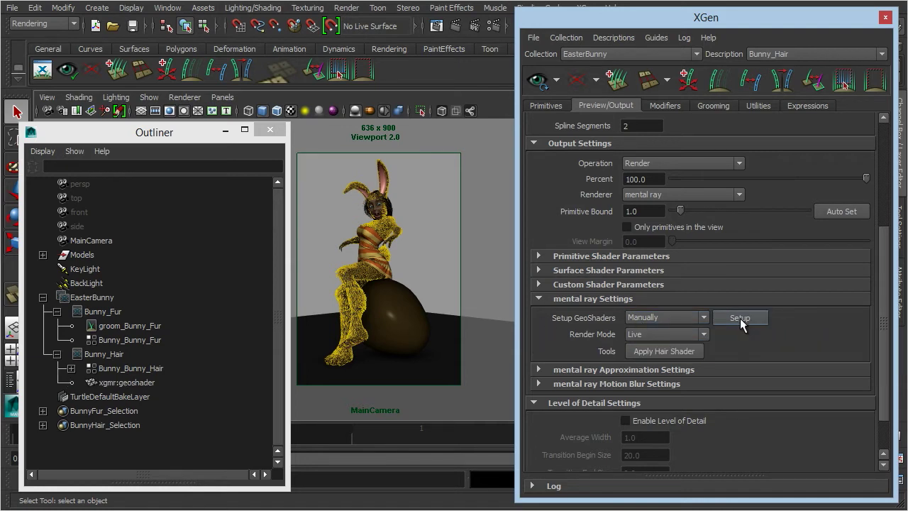
pyautogui.click(129, 383)
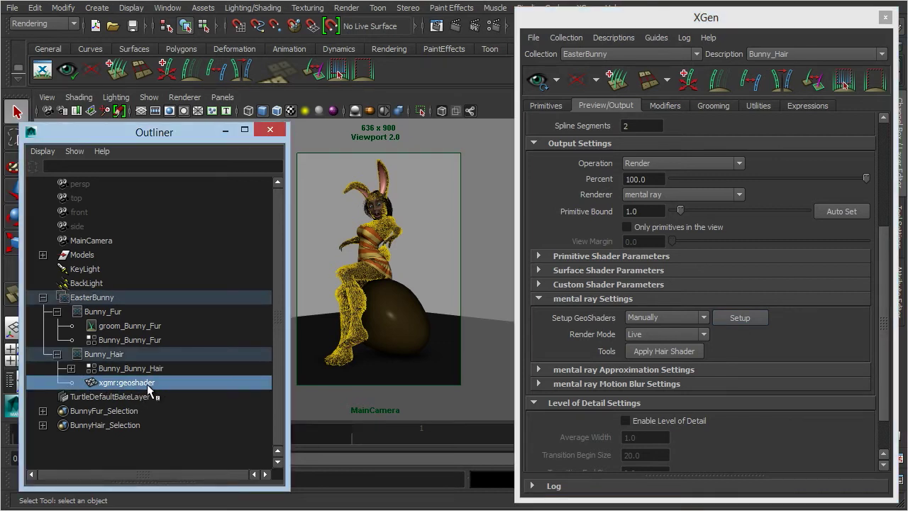
# Set up the mental ray geometry shader for the Bunny_Fur description
pyautogui.click(794, 53)
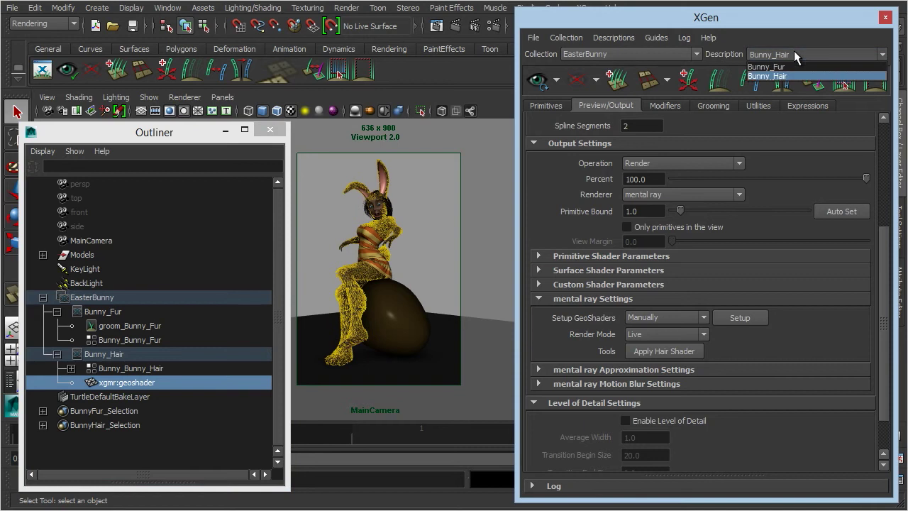
pyautogui.click(799, 67)
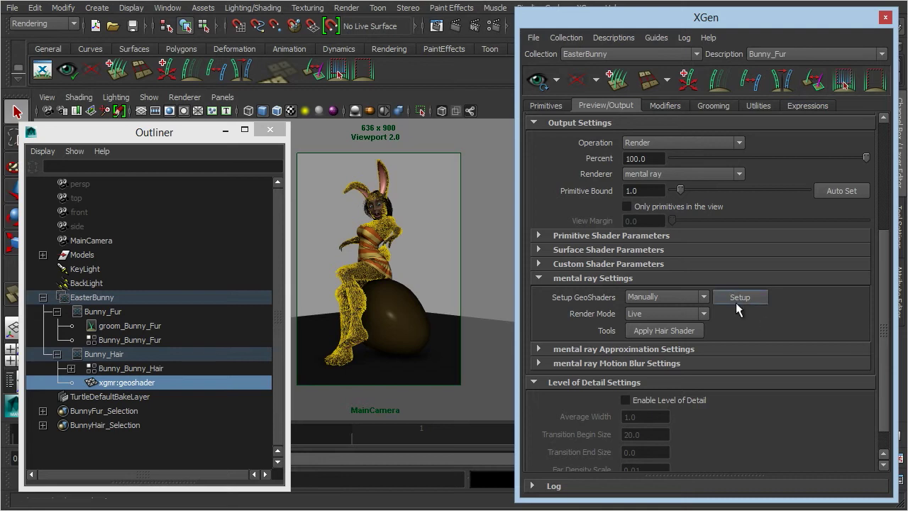
pyautogui.click(749, 298)
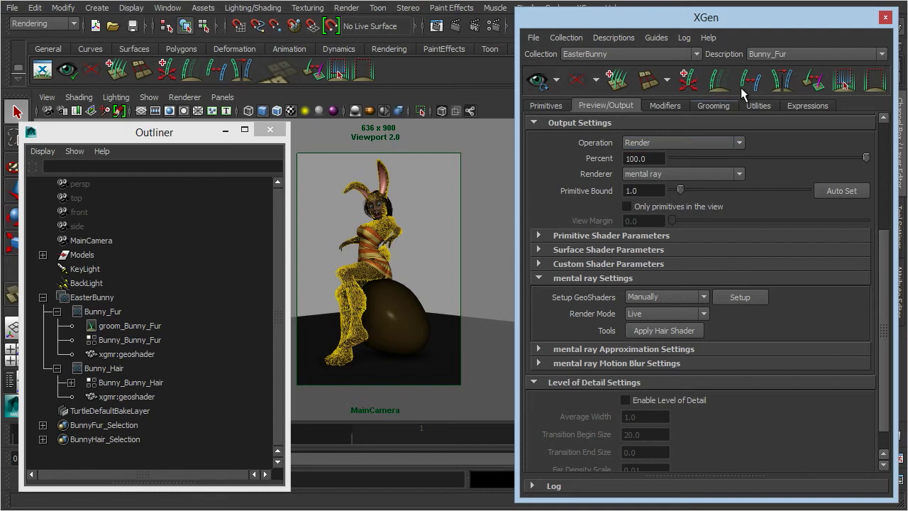
# Switch back to the Bunny_Hair description and create an xgen_hair_phen material in the Hypershade
pyautogui.click(815, 54)
pyautogui.click(770, 64)
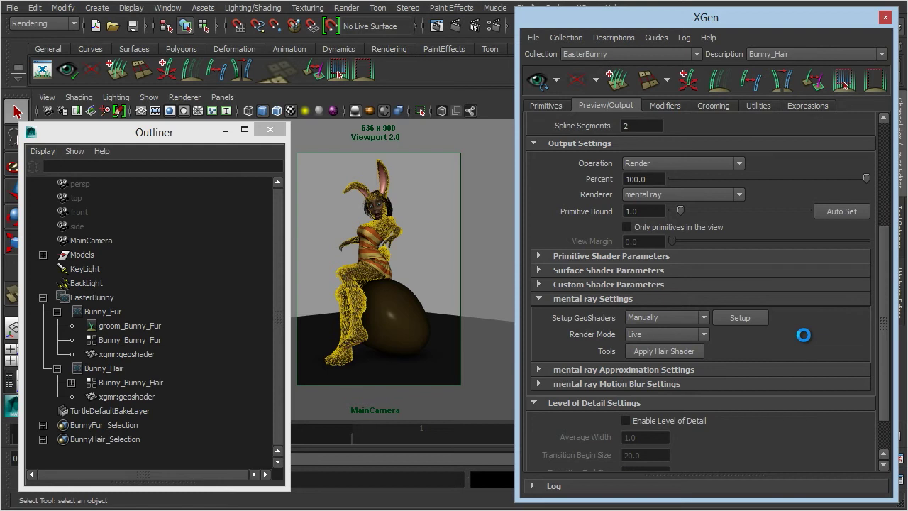
pyautogui.click(673, 354)
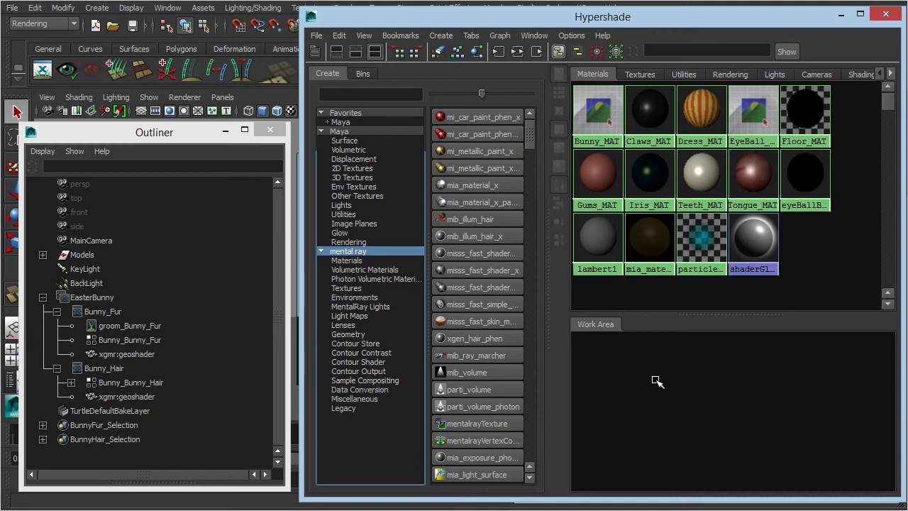
pyautogui.click(464, 338)
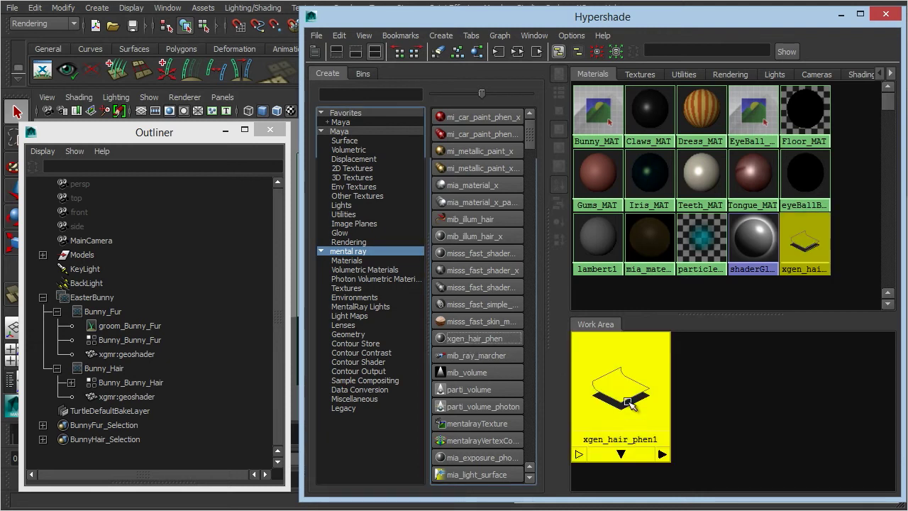
# Assign the xgen_hair_phen1 material to the geoshader under the Bunny_Fur description
pyautogui.click(144, 354)
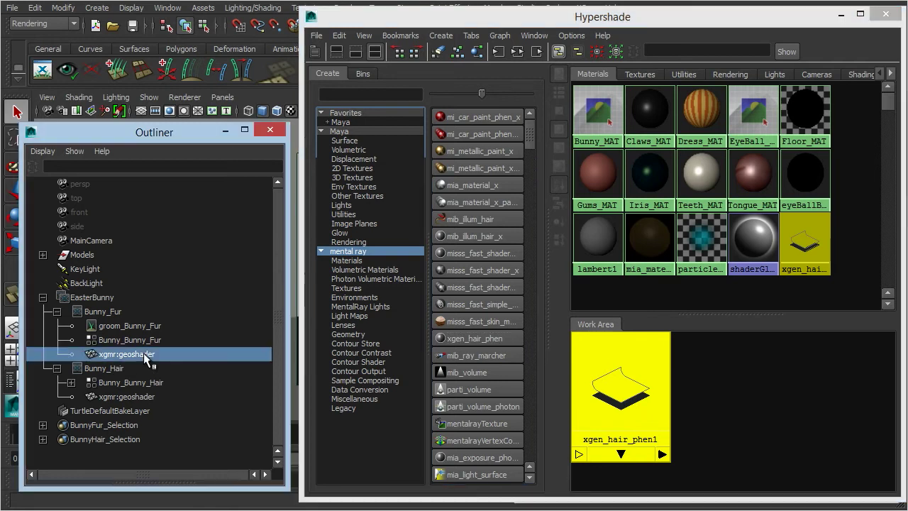
pyautogui.rightClick(624, 388)
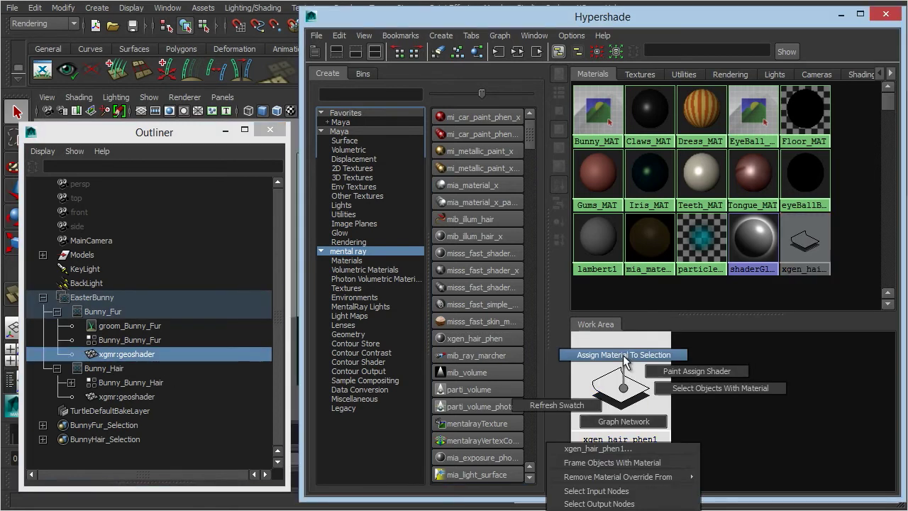
pyautogui.click(617, 355)
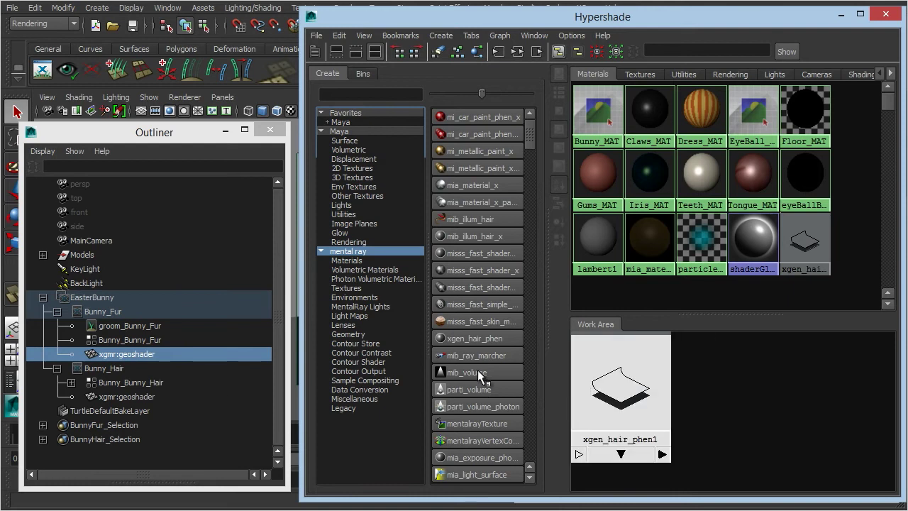
# Create a second xgen_hair_phen material and assign it to the geoshader under the Bunny_Hair description
pyautogui.click(475, 339)
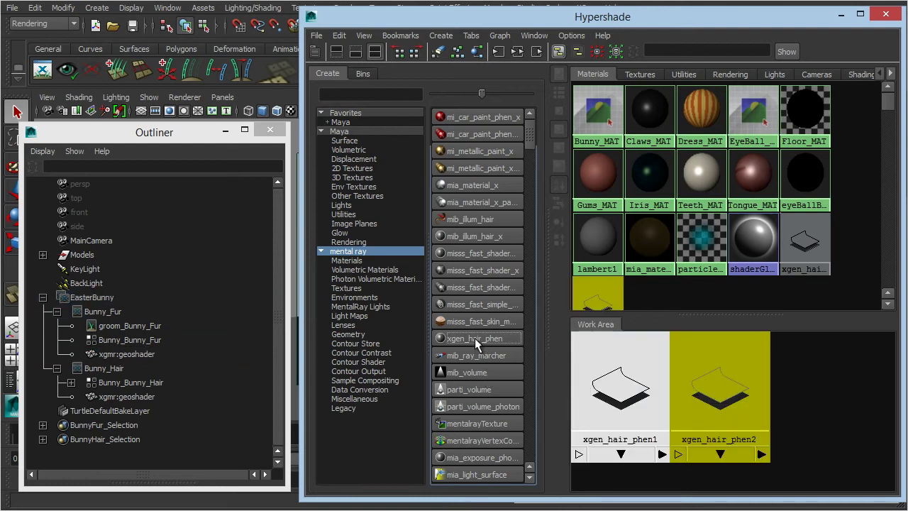
pyautogui.click(145, 397)
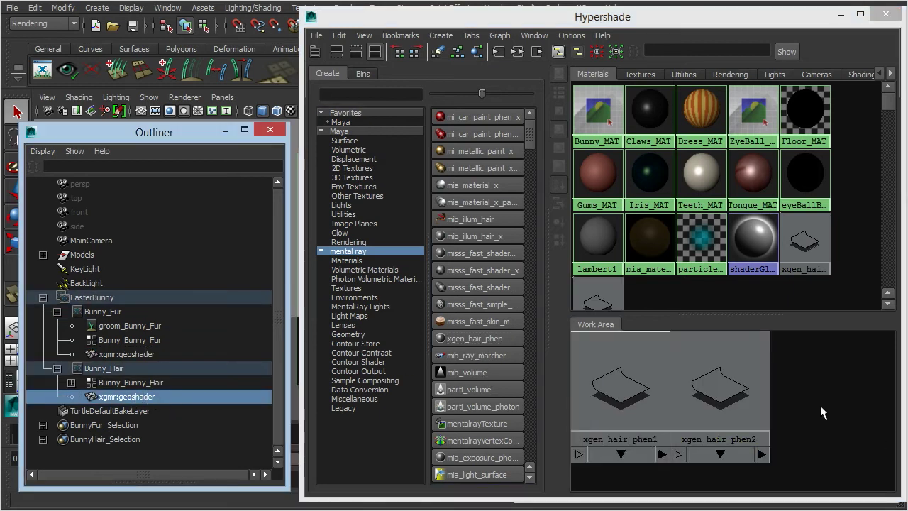
pyautogui.moveTo(720, 406); pyautogui.dragTo(726, 373, button='right')
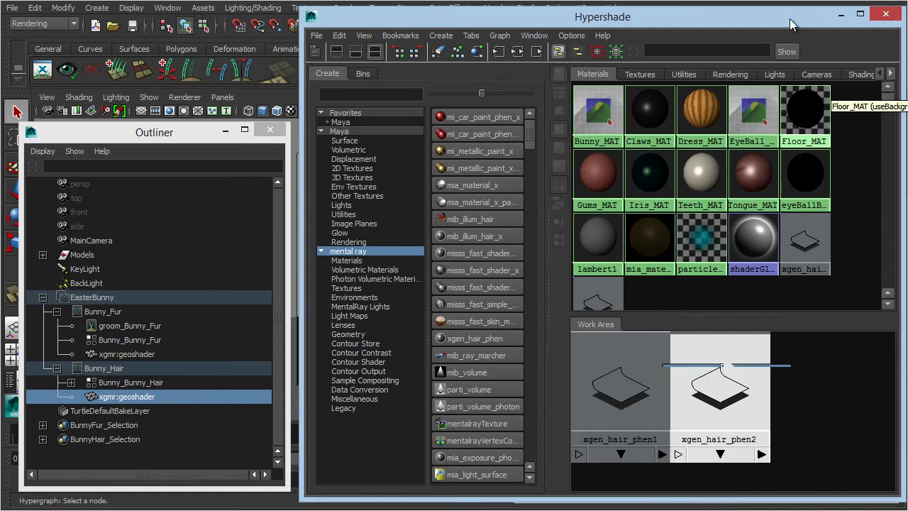
# Close the XGen editor to clear the workspace and rename the hair's xgen_hair_phen2 material as xgen_BunnyHair
pyautogui.moveTo(785, 20); pyautogui.dragTo(496, 17)
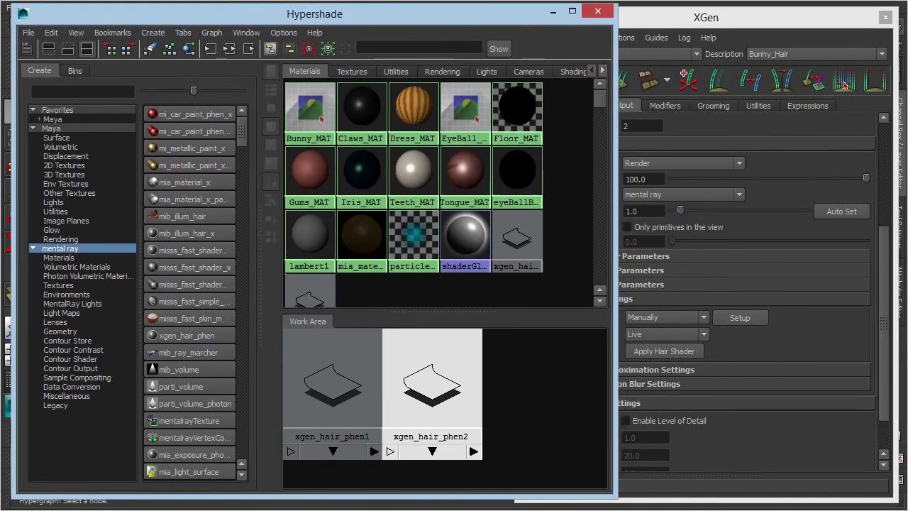
pyautogui.click(884, 18)
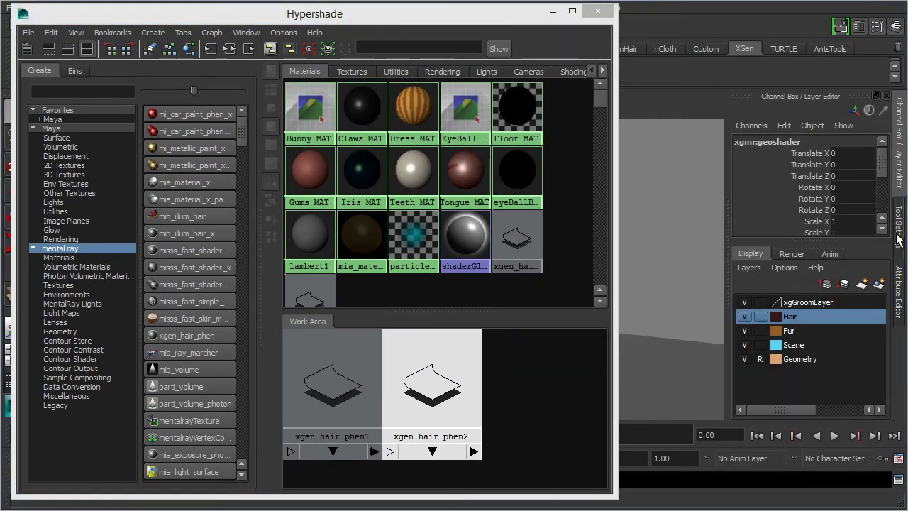
pyautogui.click(450, 372)
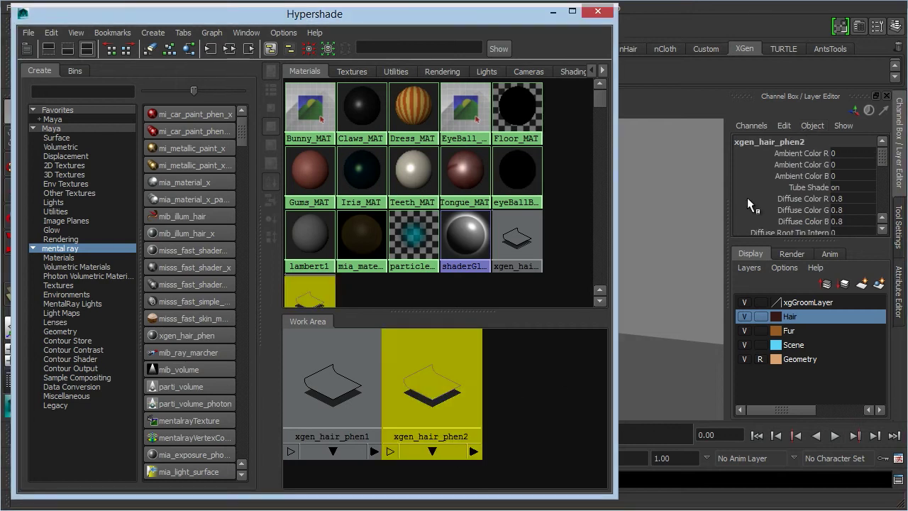
pyautogui.click(779, 145)
pyautogui.click(758, 144)
pyautogui.moveTo(758, 144); pyautogui.dragTo(831, 139)
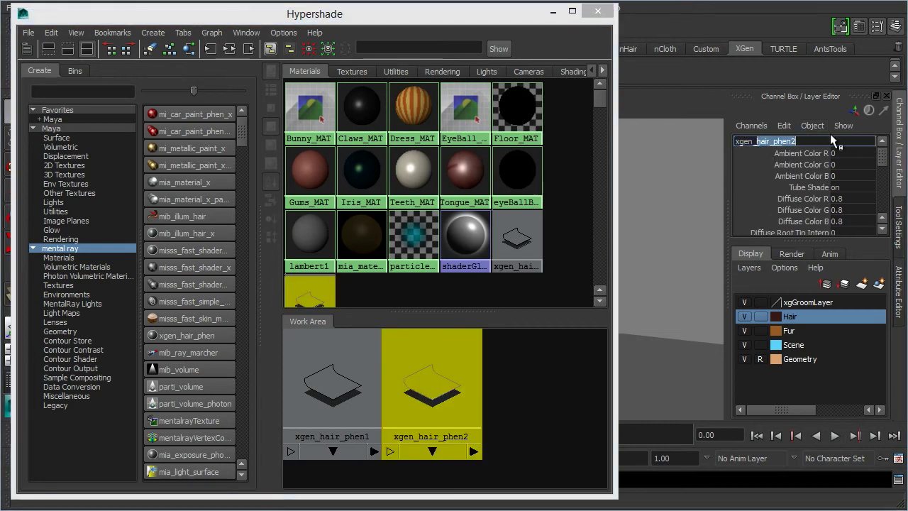
pyautogui.write('Bunny')
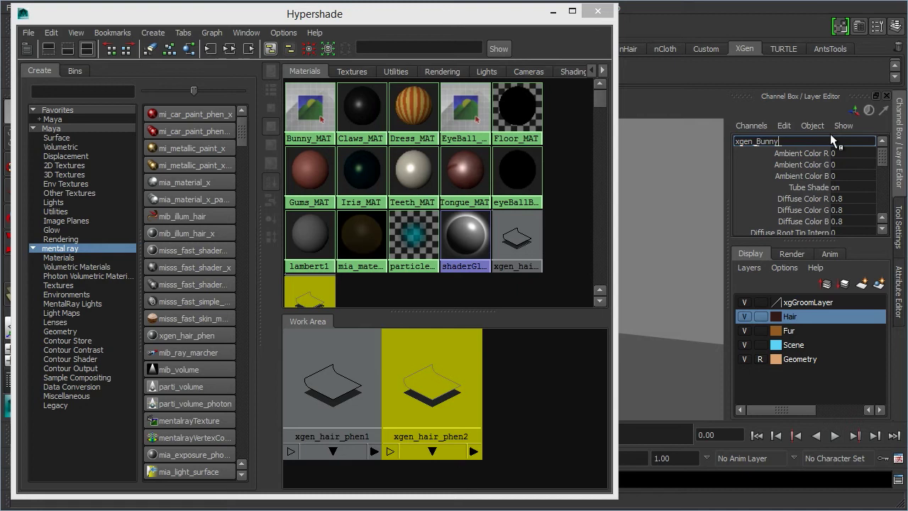
pyautogui.write('Hair')
pyautogui.press('Return')
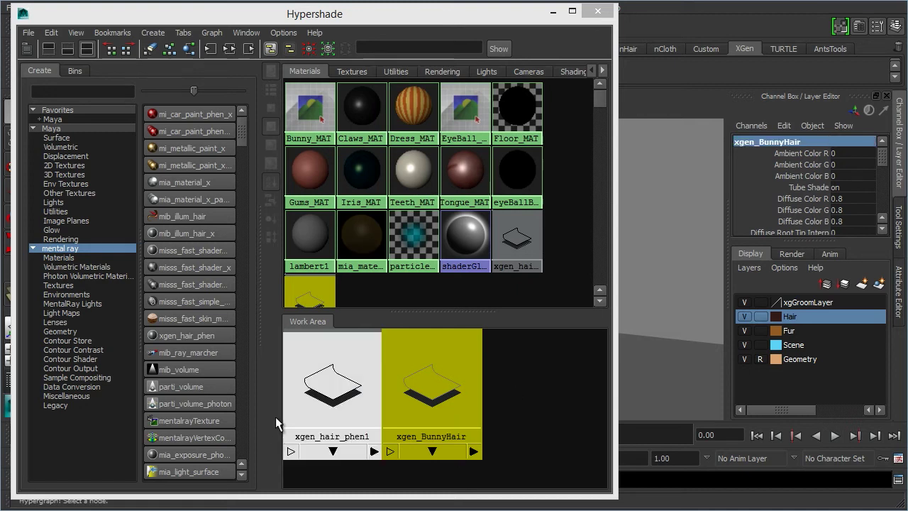
# Rename the fur's xgen_hair_phen1 material as xgen_BunnyFur
pyautogui.click(328, 391)
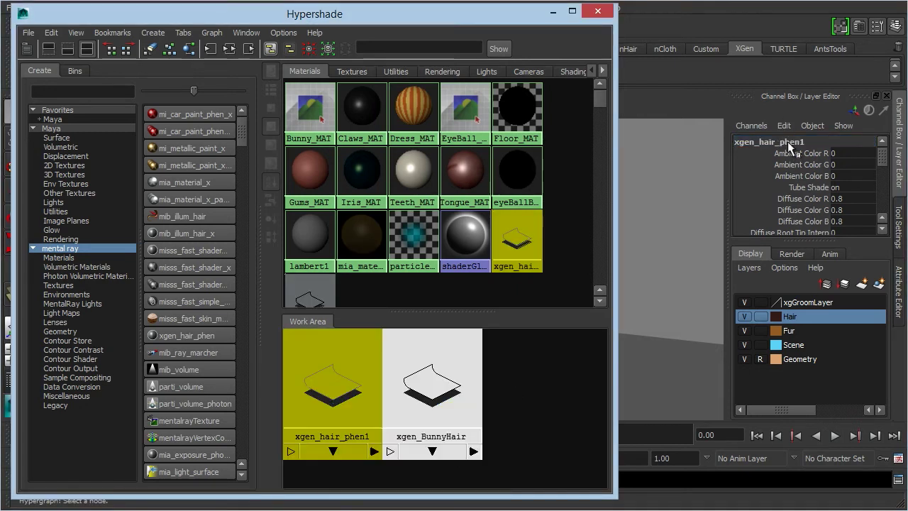
pyautogui.click(756, 145)
pyautogui.moveTo(755, 142); pyautogui.dragTo(828, 140)
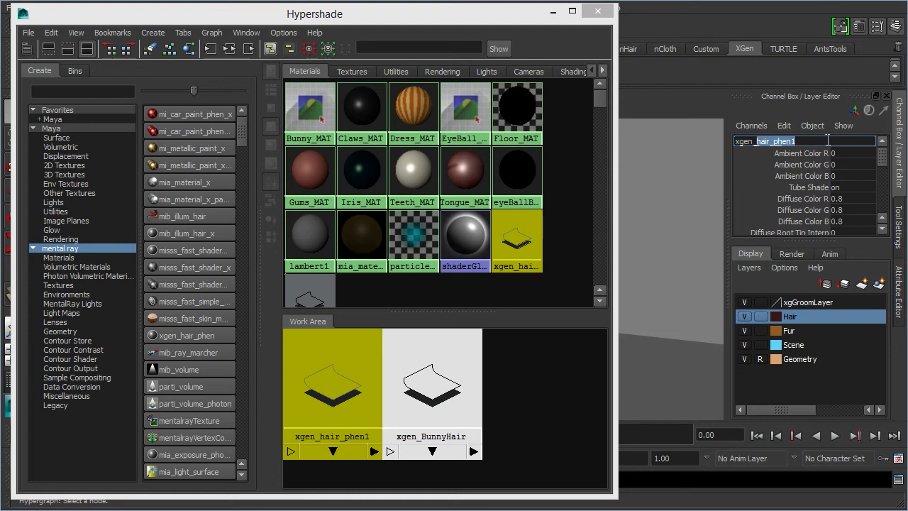
pyautogui.write('BunnyFur')
pyautogui.press('Return')
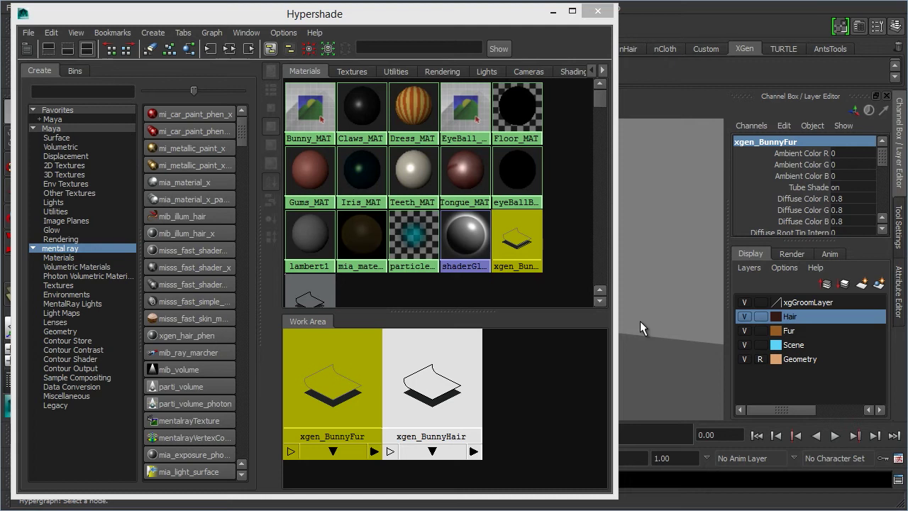
pyautogui.click(507, 408)
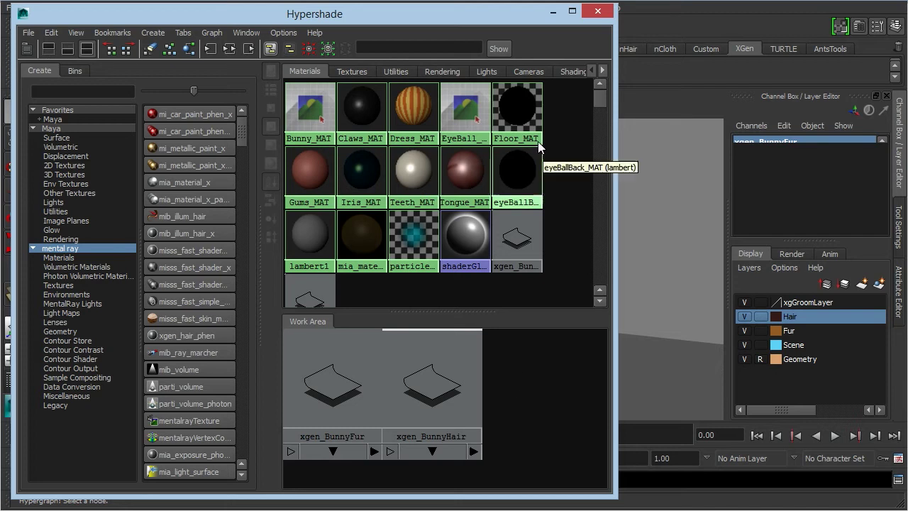
# Minimize the Hypershade, render the MainCamera view with mental ray and keep the resulting image
pyautogui.click(555, 11)
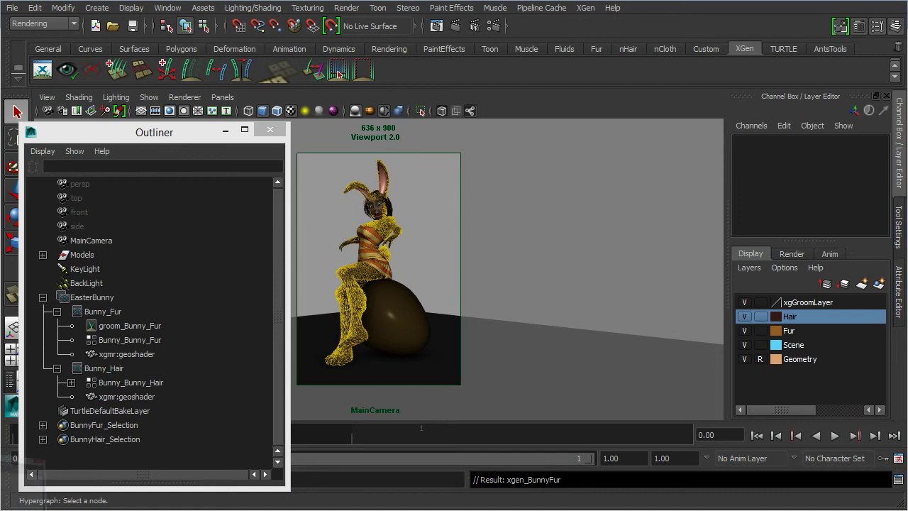
pyautogui.hotkey('alt', 'Tab')
pyautogui.click(77, 54)
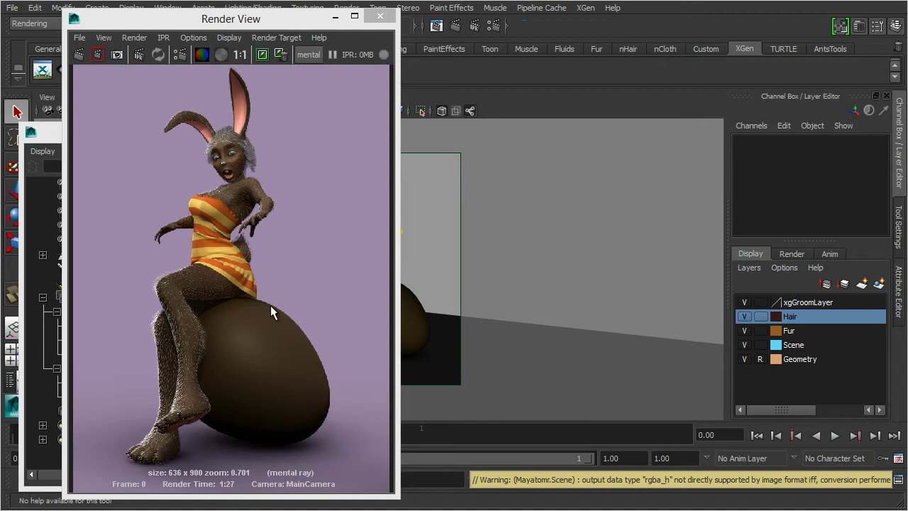
pyautogui.click(261, 55)
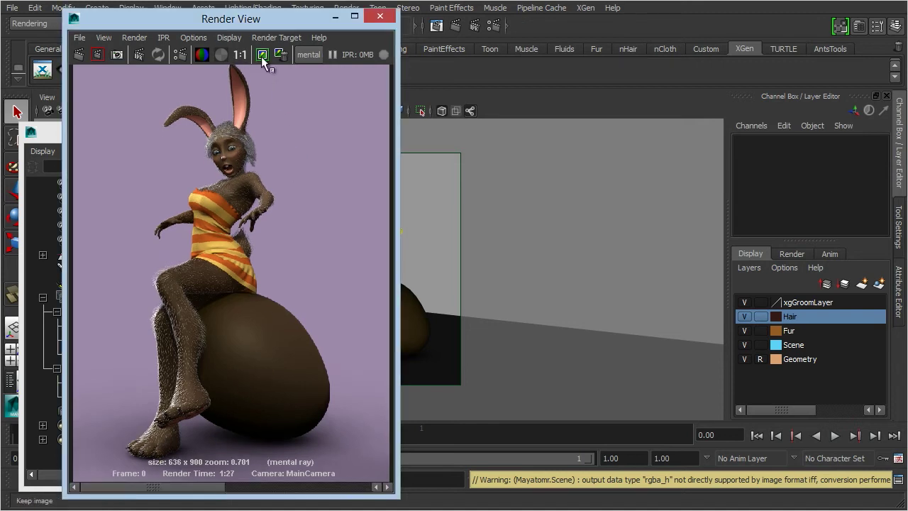
# Examine the rendered fur on the legs and body and the hair on the head up close
pyautogui.click(240, 55)
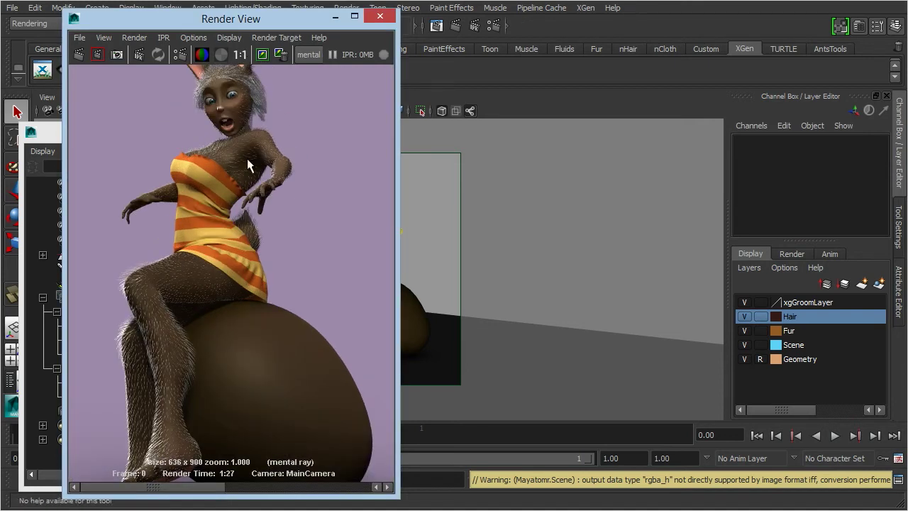
pyautogui.keyDown('alt'); pyautogui.moveTo(204, 271); pyautogui.dragTo(246, 194, button='middle'); pyautogui.keyUp('alt')
pyautogui.keyDown('alt'); pyautogui.moveTo(253, 193); pyautogui.dragTo(356, 186, button='right'); pyautogui.keyUp('alt')
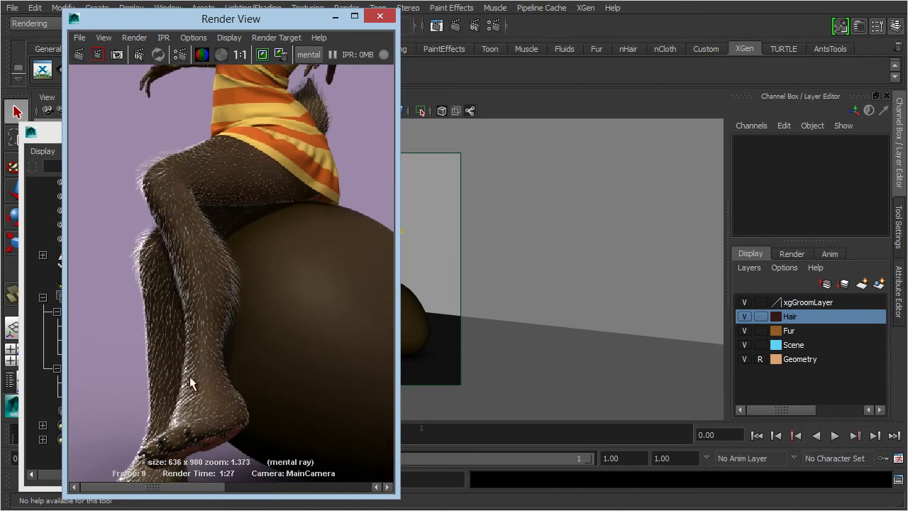
pyautogui.keyDown('alt'); pyautogui.moveTo(263, 239); pyautogui.dragTo(237, 285, button='middle'); pyautogui.keyUp('alt')
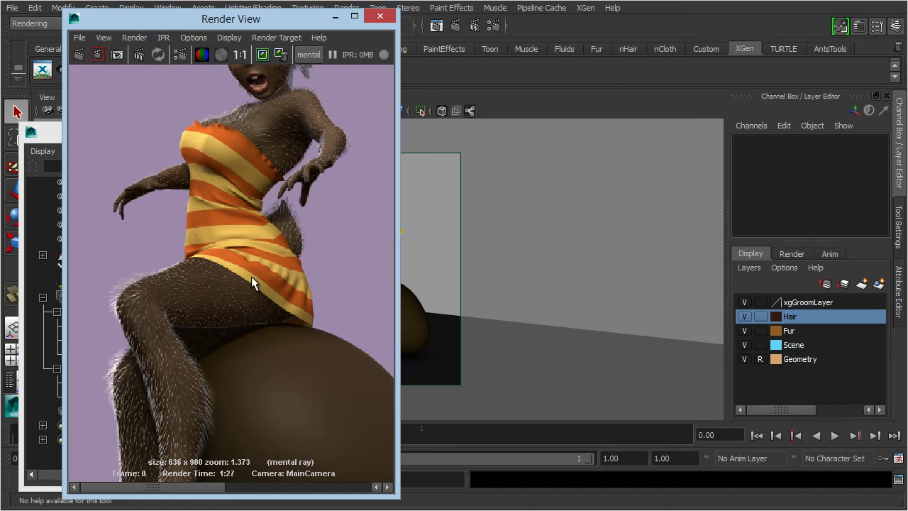
pyautogui.keyDown('alt'); pyautogui.moveTo(230, 215); pyautogui.dragTo(161, 350, button='middle'); pyautogui.keyUp('alt')
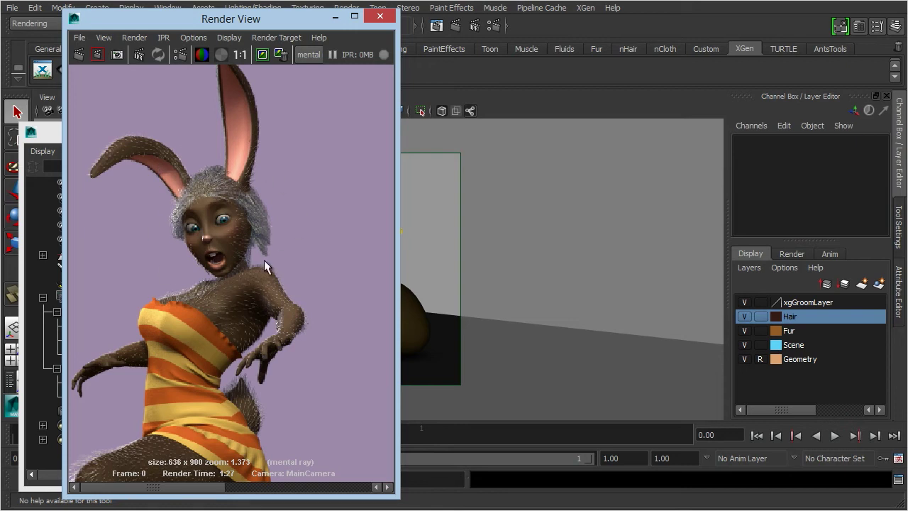
# Place the Render View beside the reopened XGen editor and auto-set the Bunny_Hair primitive bound to 16.5 in the output settings
pyautogui.moveTo(255, 19); pyautogui.dragTo(203, 20)
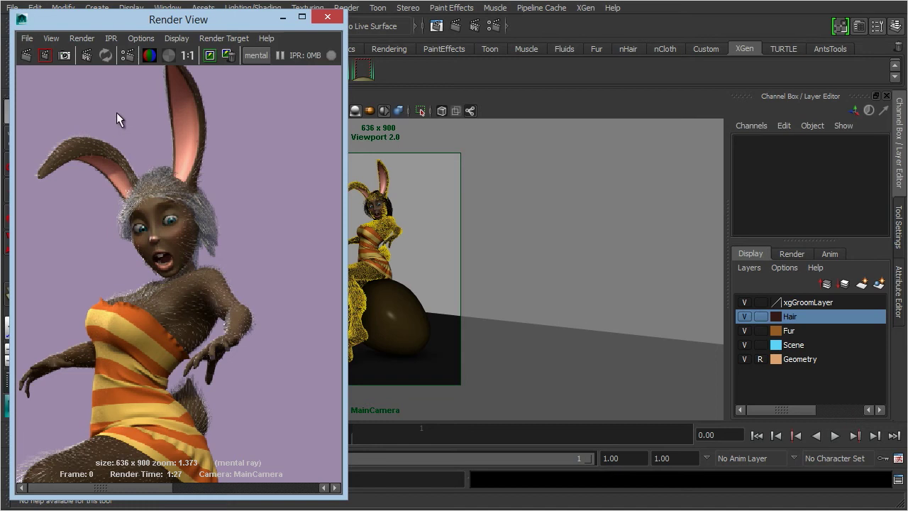
pyautogui.moveTo(141, 10); pyautogui.dragTo(145, 90)
pyautogui.click(42, 72)
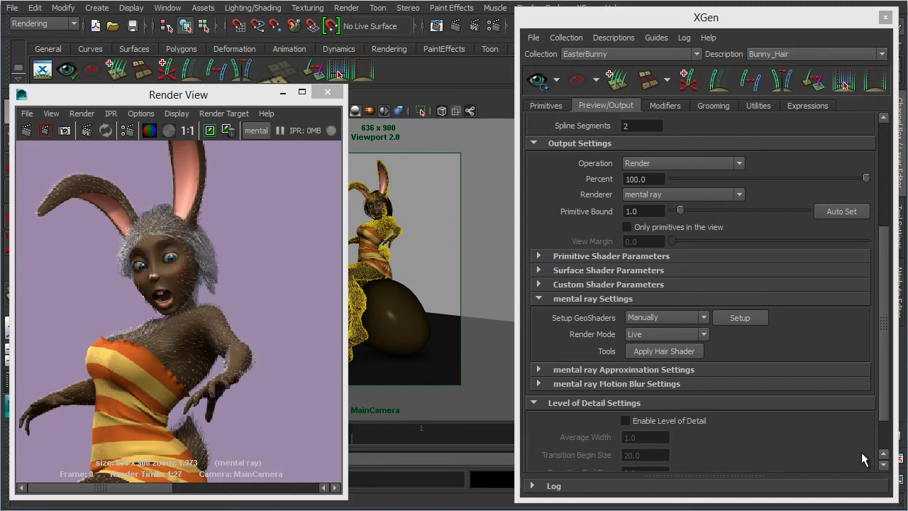
pyautogui.scroll(1, 888, 326)
pyautogui.moveTo(889, 276); pyautogui.dragTo(889, 280)
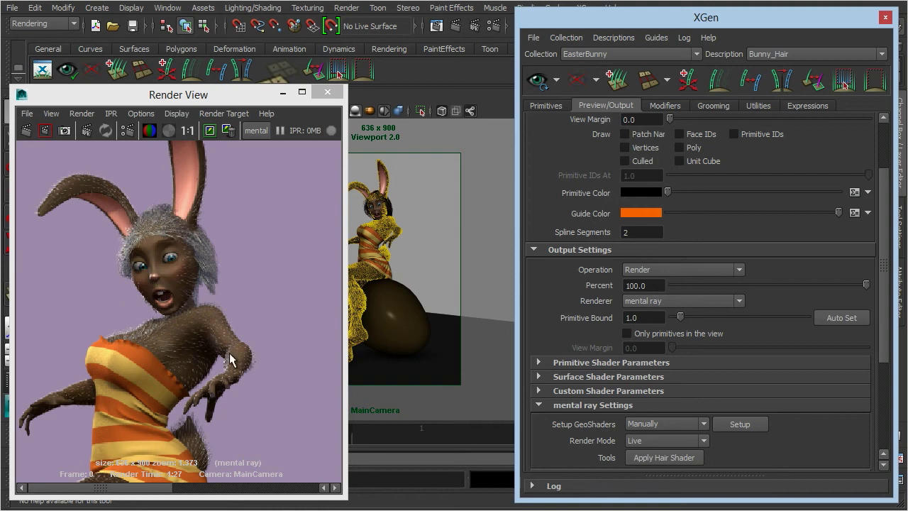
pyautogui.click(840, 320)
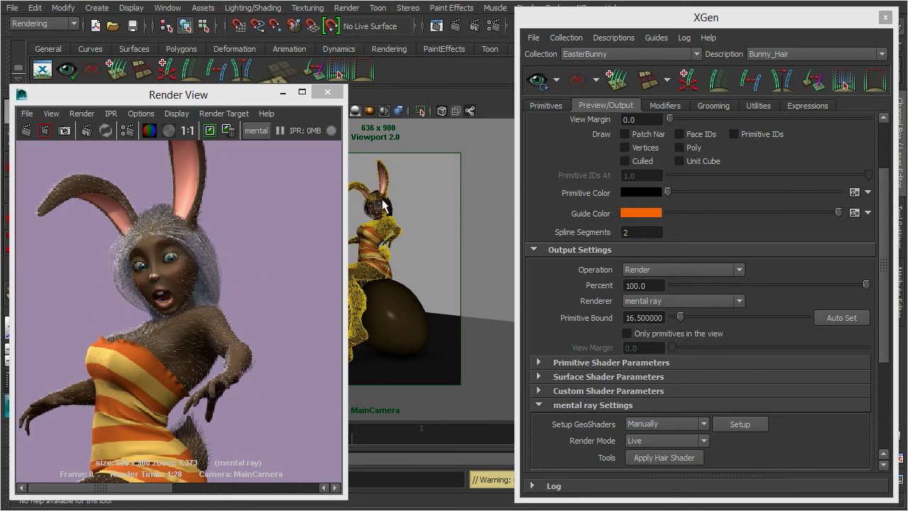
pyautogui.moveTo(154, 491); pyautogui.dragTo(134, 494)
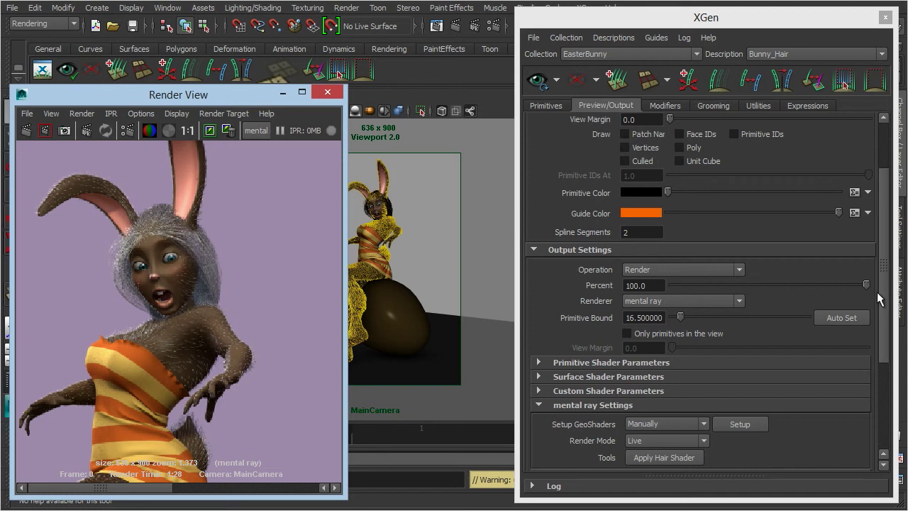
# Set the density of the Bunny_Hair primitives to 20 and turn off automatic preview updates
pyautogui.moveTo(882, 295); pyautogui.dragTo(873, 202)
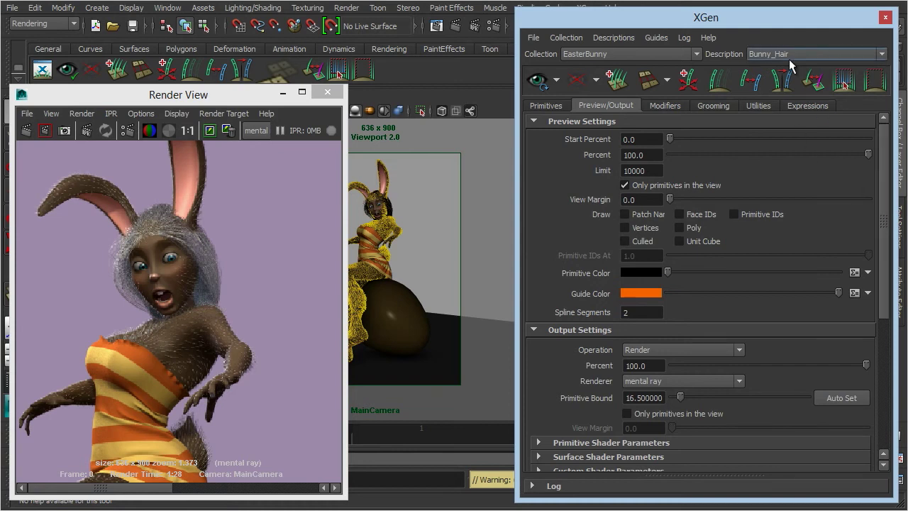
pyautogui.click(548, 105)
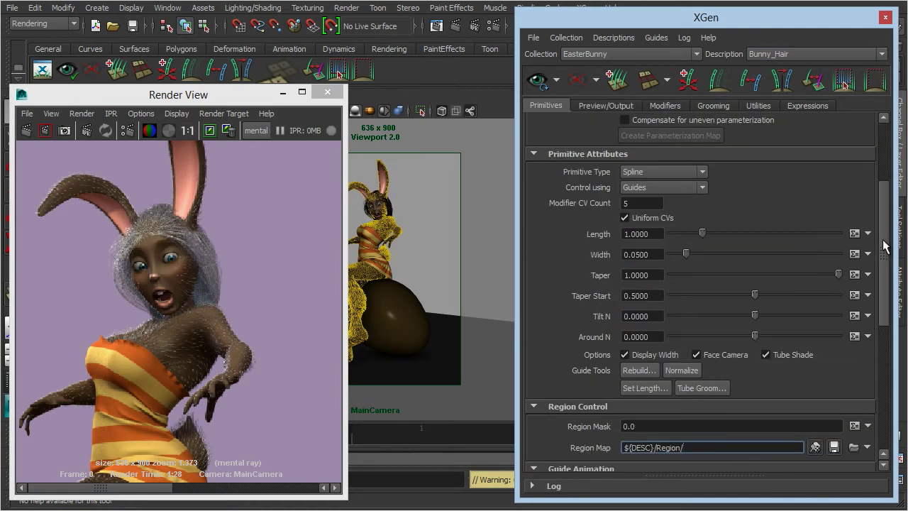
pyautogui.moveTo(884, 242); pyautogui.dragTo(877, 176)
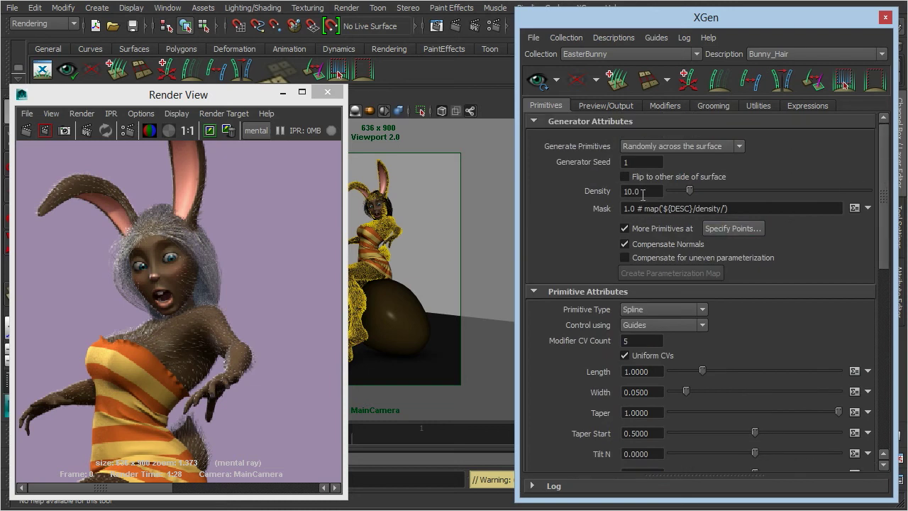
pyautogui.doubleClick(642, 192)
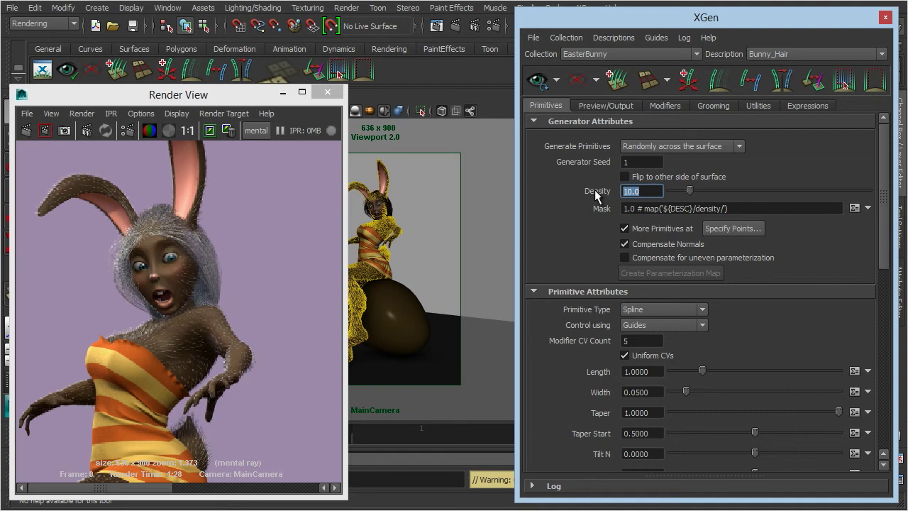
pyautogui.write('20')
pyautogui.press('Return')
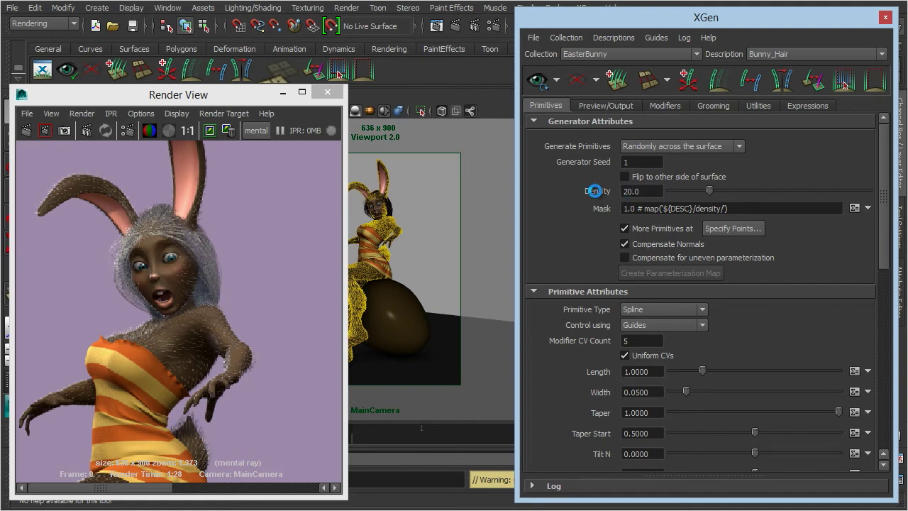
pyautogui.click(558, 81)
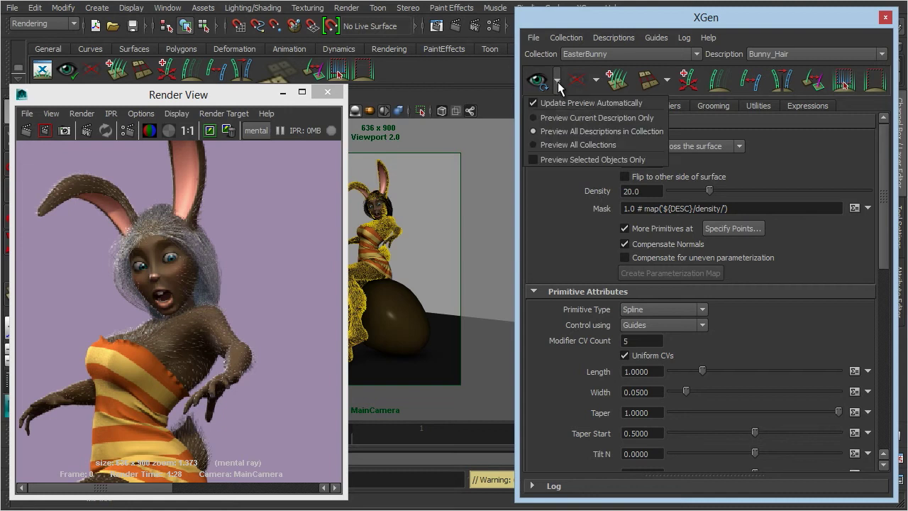
pyautogui.click(562, 101)
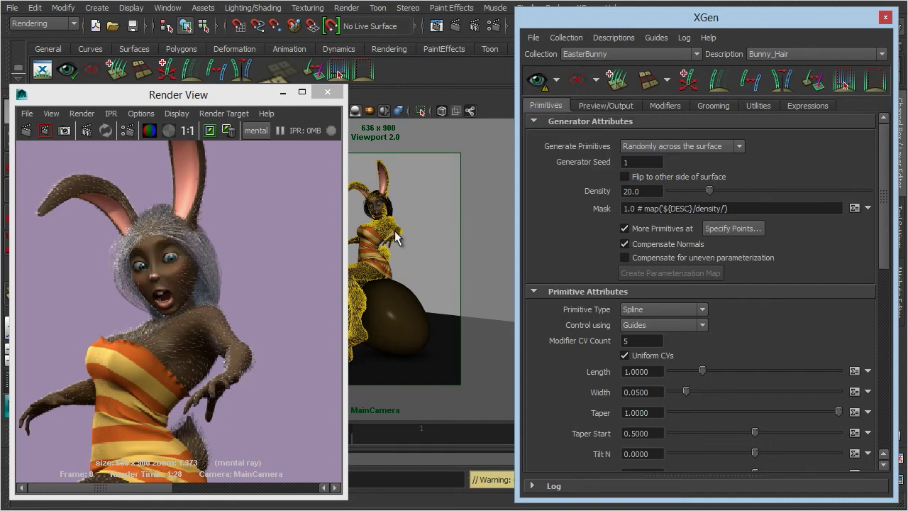
# Switch to the Bunny_Fur description and lower the percentage in its preview settings
pyautogui.click(790, 52)
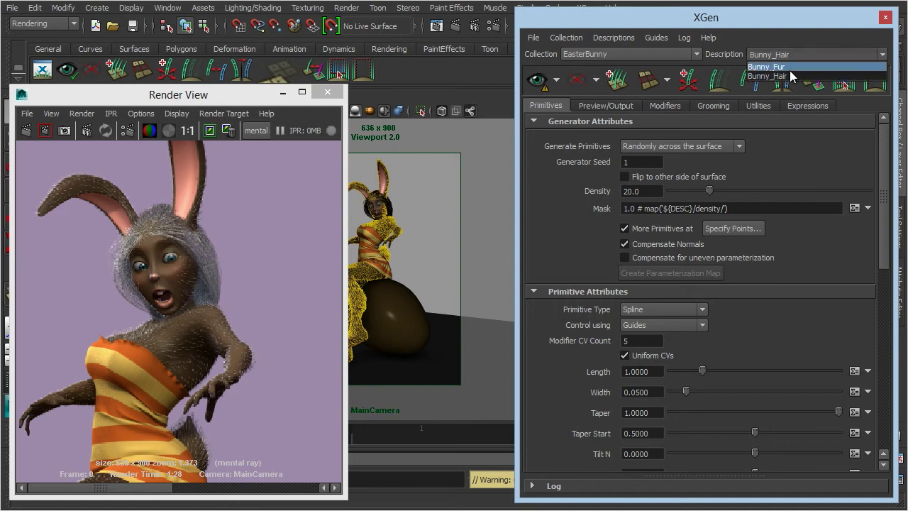
pyautogui.click(789, 67)
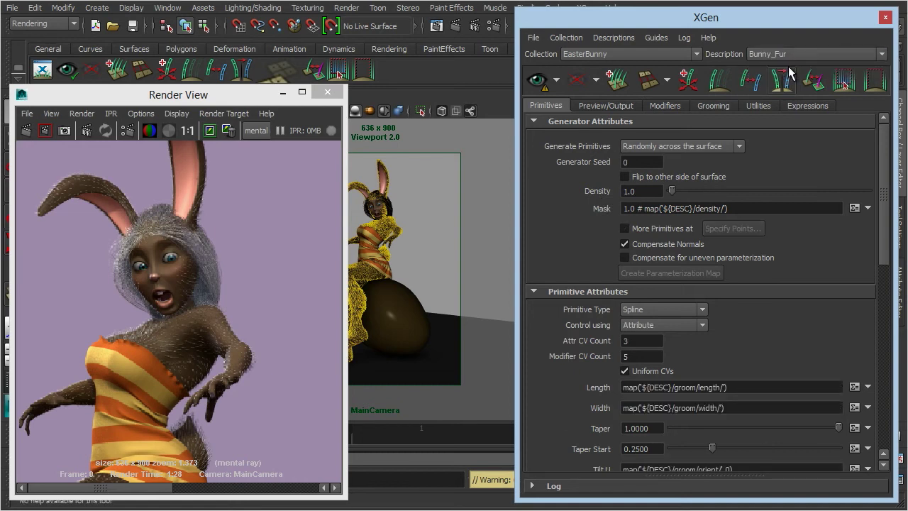
pyautogui.doubleClick(644, 190)
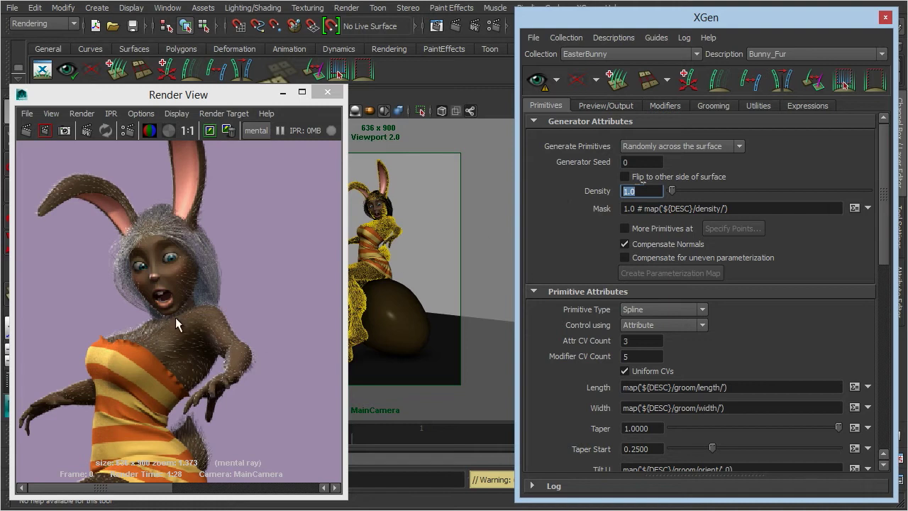
pyautogui.click(611, 104)
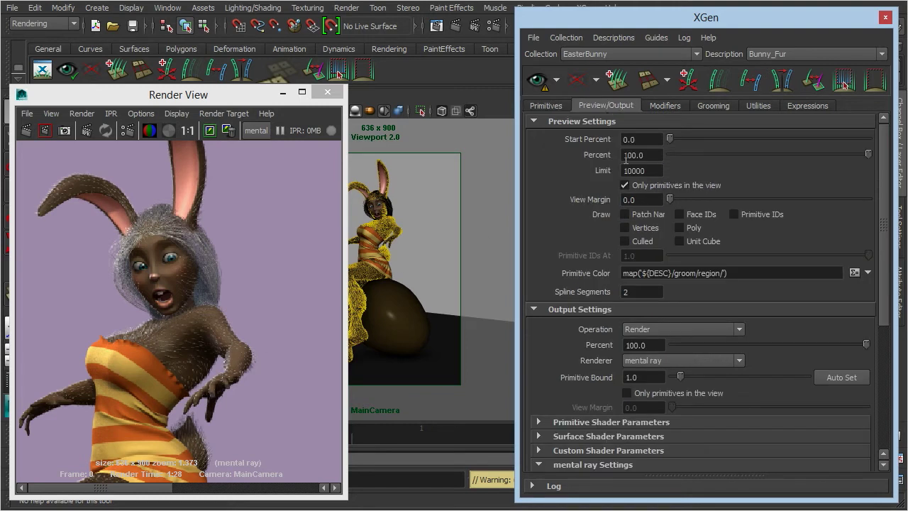
pyautogui.moveTo(644, 155); pyautogui.dragTo(632, 157)
pyautogui.press('BackSpace')
pyautogui.press('Return')
# Set the Bunny_Fur density to 15, refresh the primitive preview and close the XGen editor
pyautogui.click(552, 106)
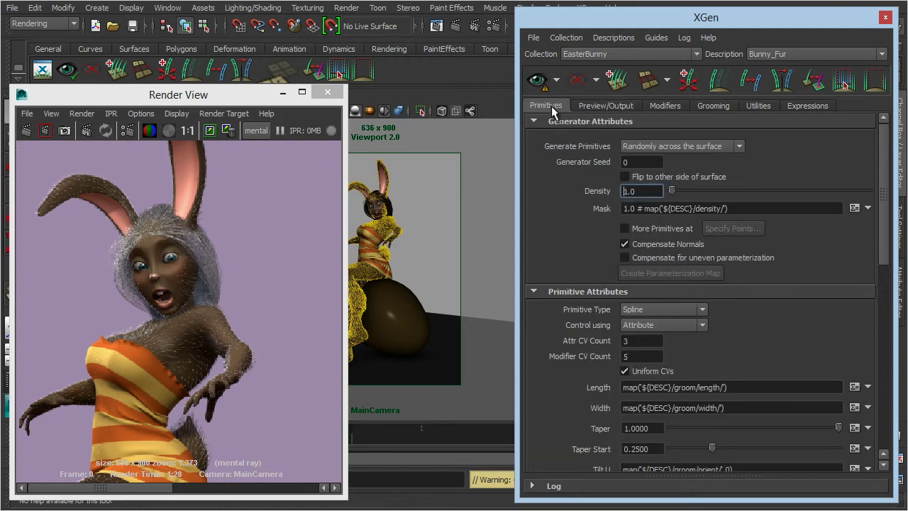
pyautogui.moveTo(638, 197); pyautogui.dragTo(608, 190)
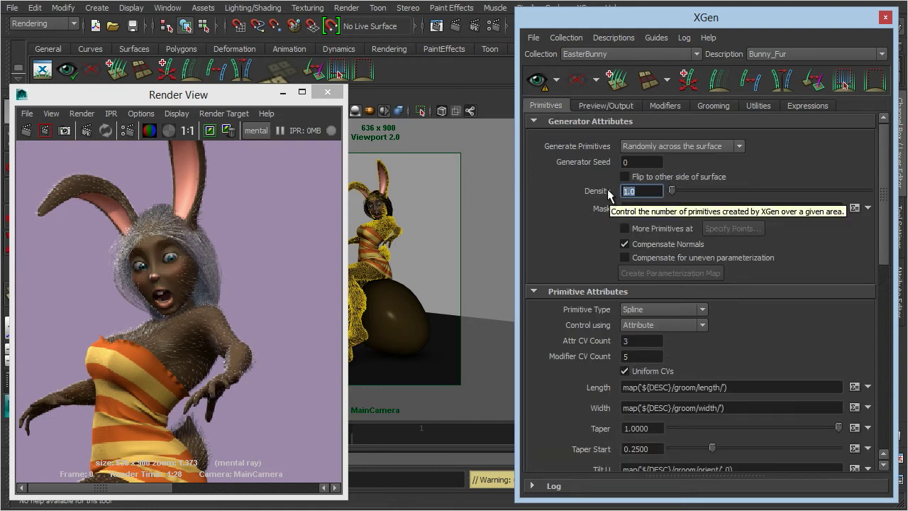
pyautogui.press('Return')
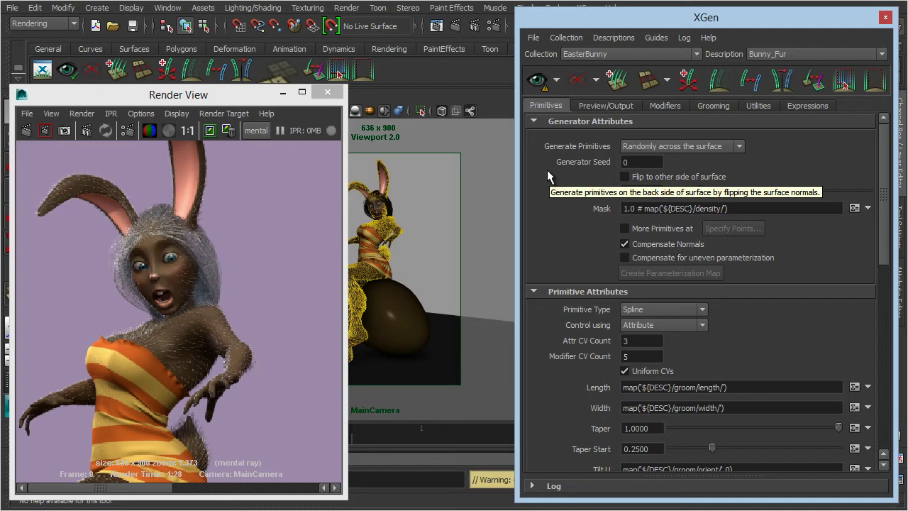
pyautogui.click(556, 80)
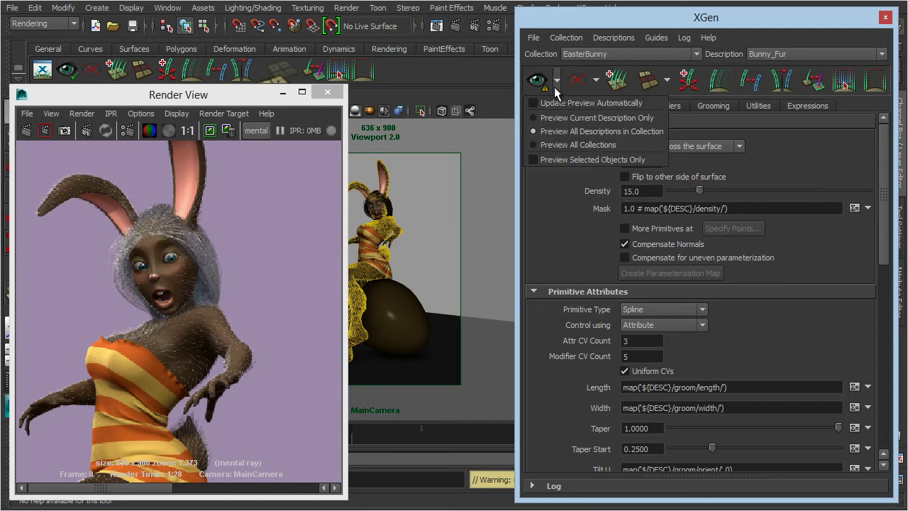
pyautogui.click(539, 80)
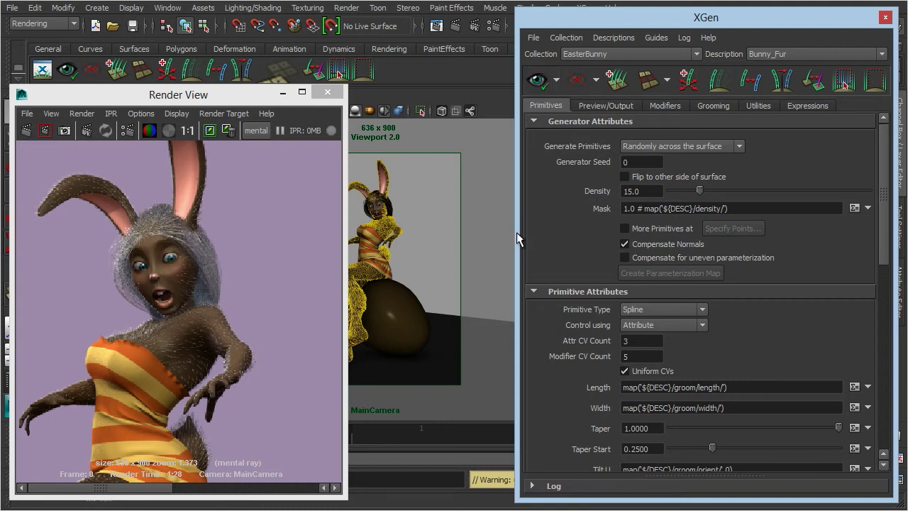
pyautogui.click(886, 18)
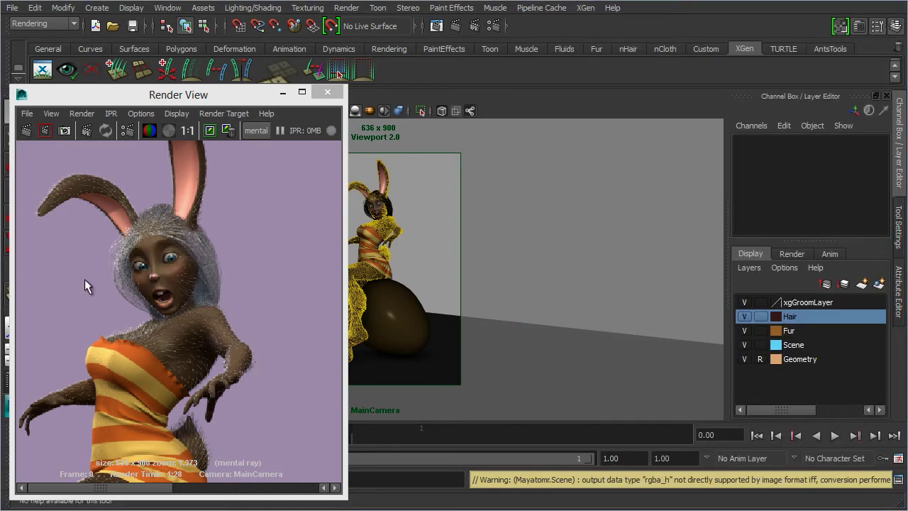
# Keep the current image in the Render View and frame the bunny's upper body and legs
pyautogui.keyDown('alt'); pyautogui.moveTo(235, 323); pyautogui.dragTo(177, 315, button='right'); pyautogui.keyUp('alt')
pyautogui.keyDown('alt'); pyautogui.moveTo(178, 314); pyautogui.dragTo(184, 265, button='middle'); pyautogui.keyUp('alt')
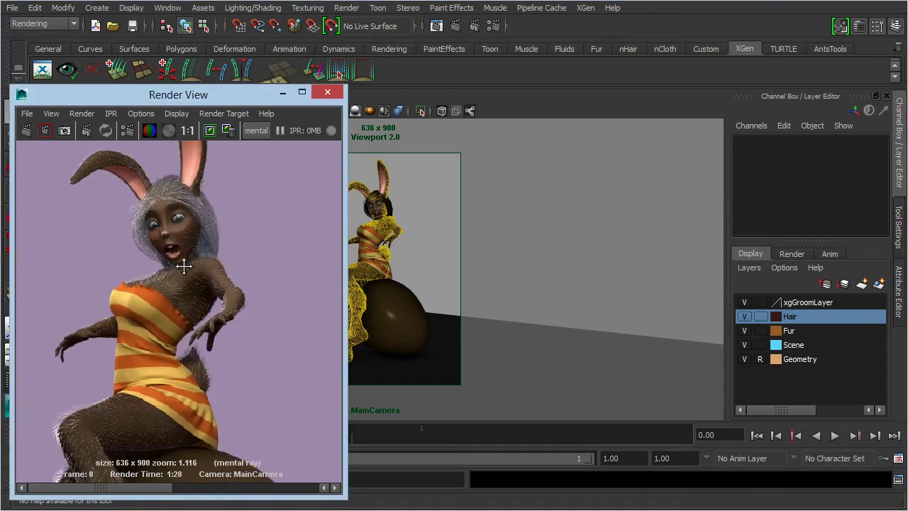
pyautogui.keyDown('alt'); pyautogui.moveTo(184, 266); pyautogui.dragTo(196, 266, button='right'); pyautogui.keyUp('alt')
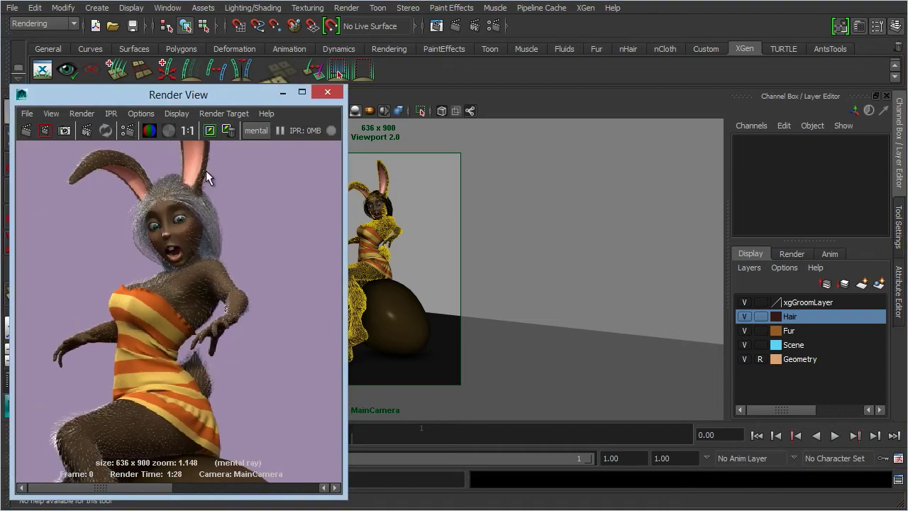
pyautogui.click(209, 130)
pyautogui.keyDown('alt'); pyautogui.moveTo(204, 145); pyautogui.dragTo(206, 249, button='right'); pyautogui.keyUp('alt')
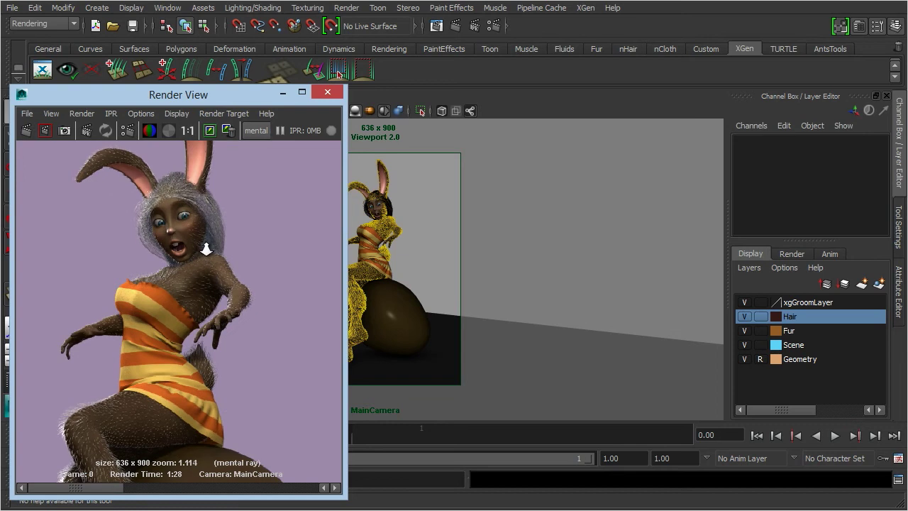
# Open the xgen_BunnyFur material's attributes from the Hypershade, then minimize the Hypershade
pyautogui.click(337, 71)
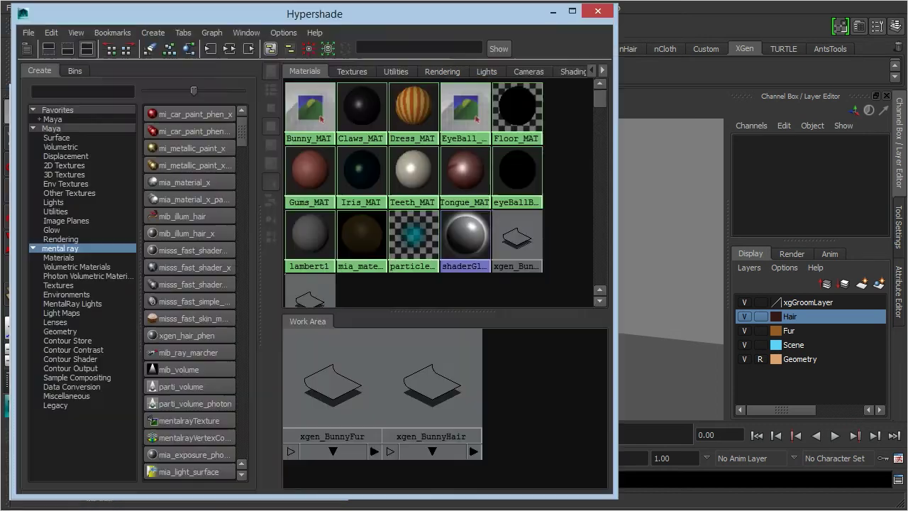
pyautogui.click(333, 390)
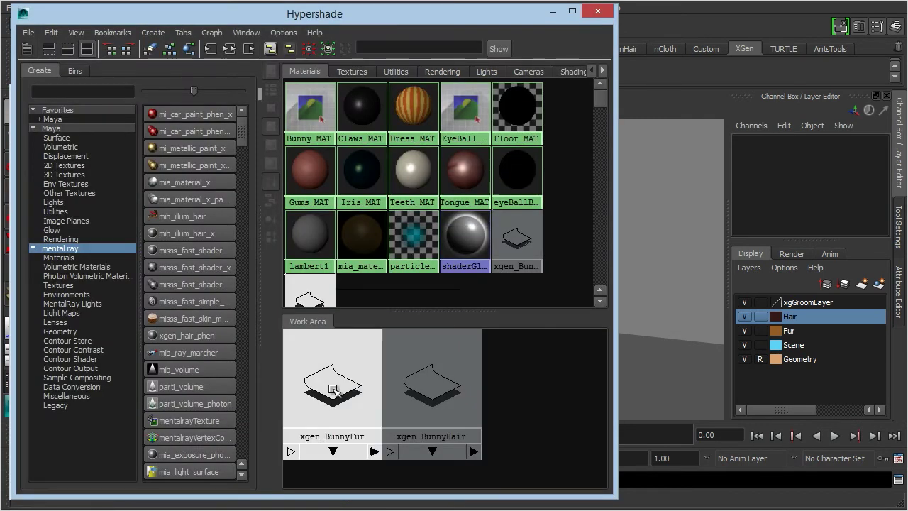
pyautogui.doubleClick(334, 391)
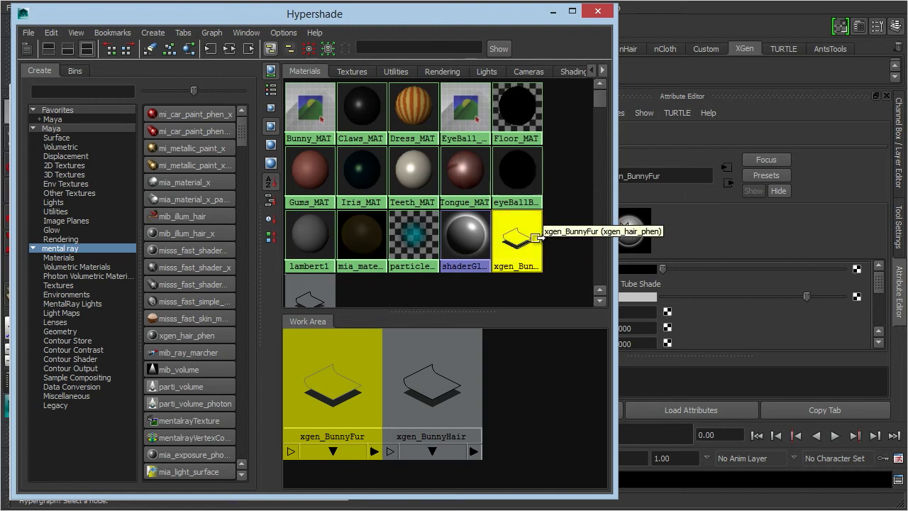
pyautogui.click(556, 11)
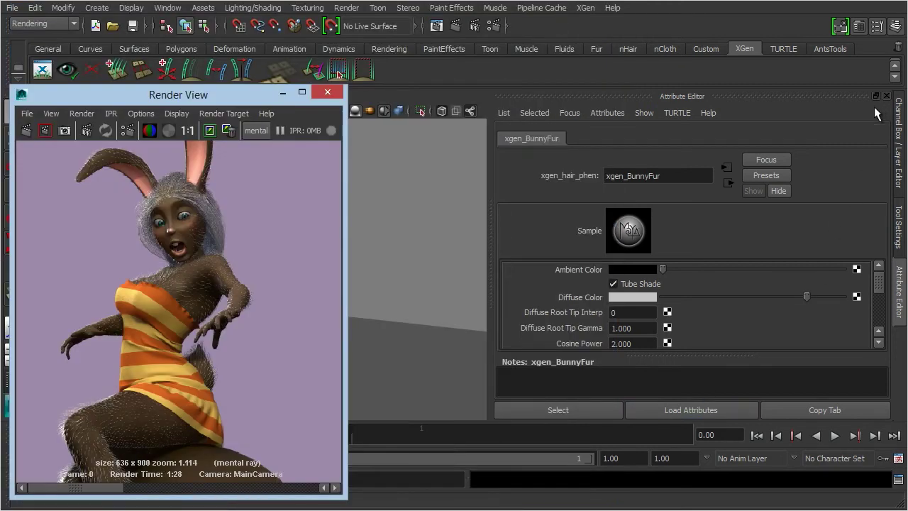
# Float the Attribute Editor beside the Render View and enlarge it to show all xgen_BunnyFur shader attributes
pyautogui.doubleClick(843, 95)
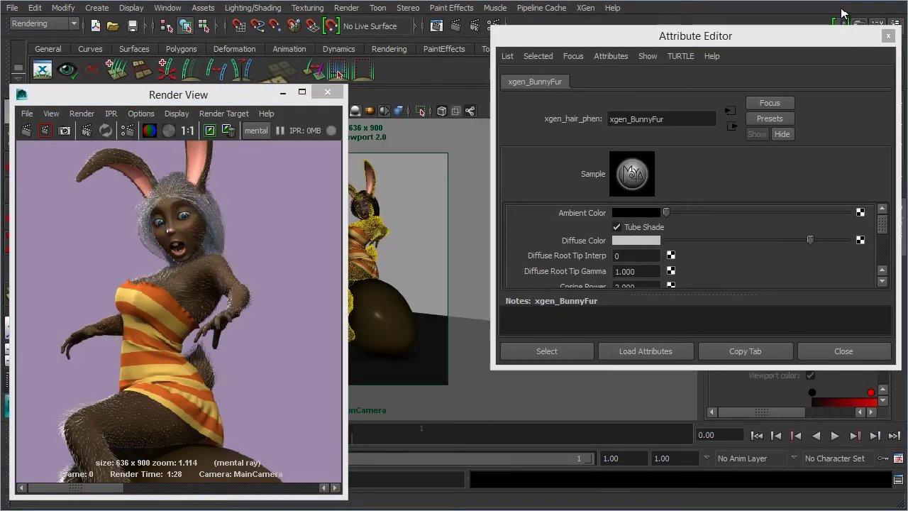
pyautogui.moveTo(842, 10); pyautogui.dragTo(838, 14)
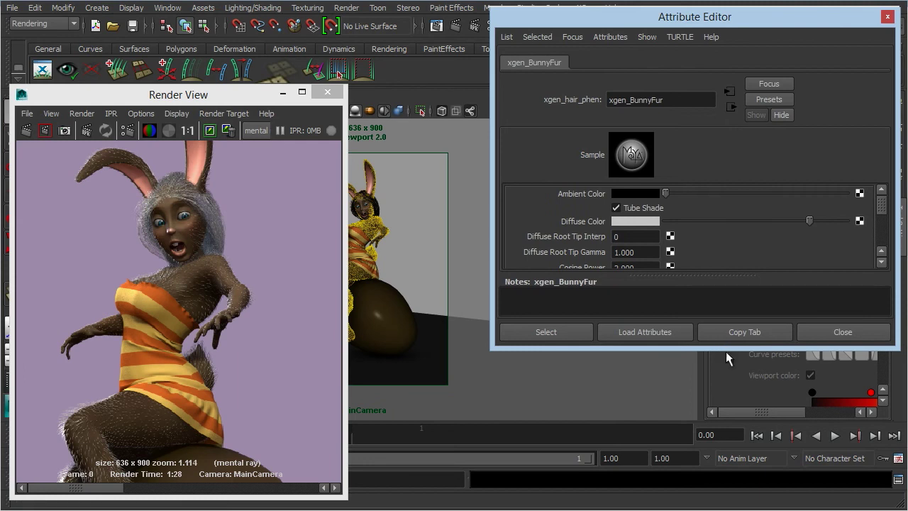
pyautogui.moveTo(728, 349); pyautogui.dragTo(728, 500)
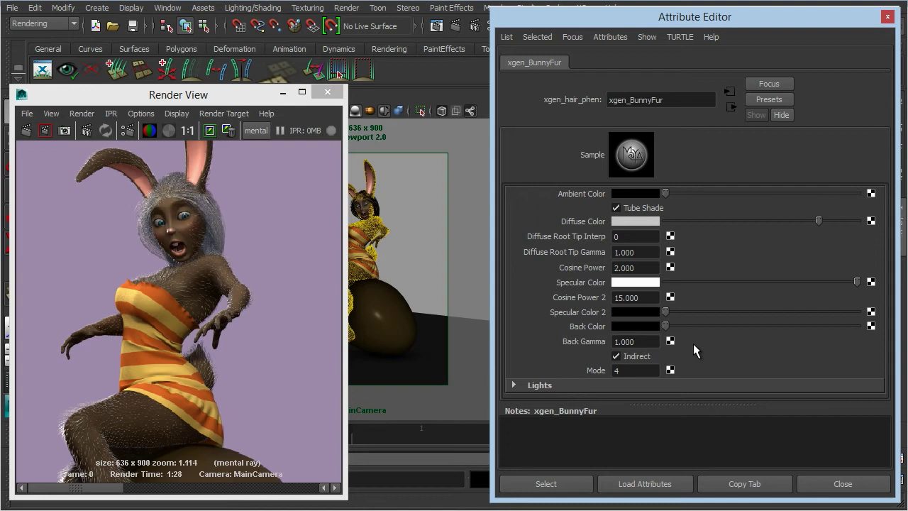
# Set the xgen_BunnyFur diffuse color to a brown sampled from the rendered bunny's skin
pyautogui.click(627, 221)
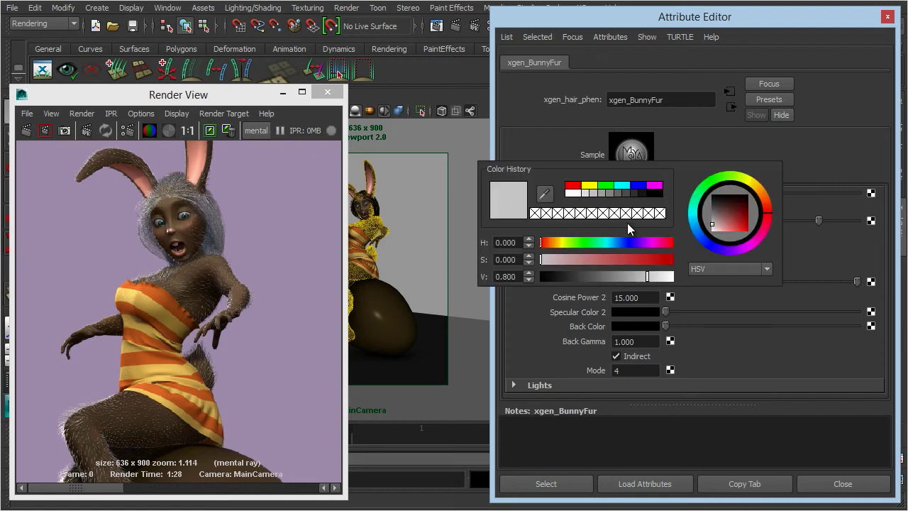
pyautogui.click(540, 200)
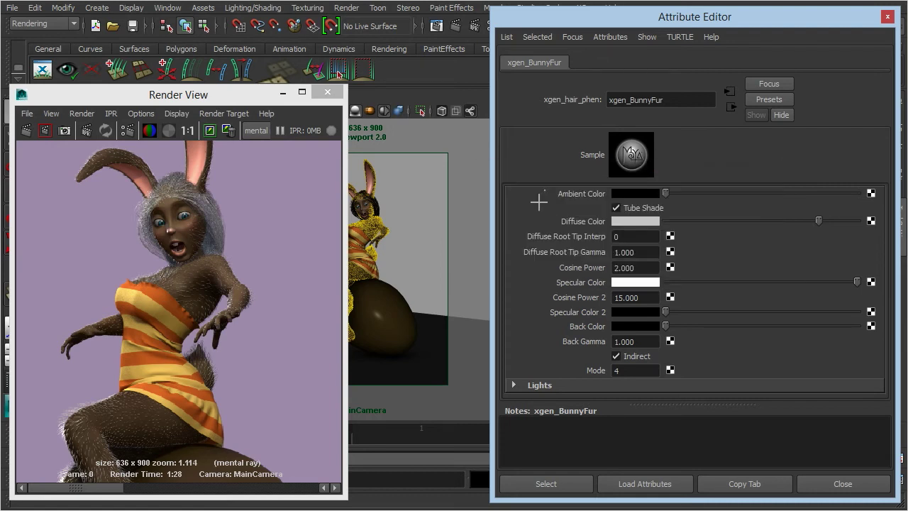
pyautogui.click(181, 277)
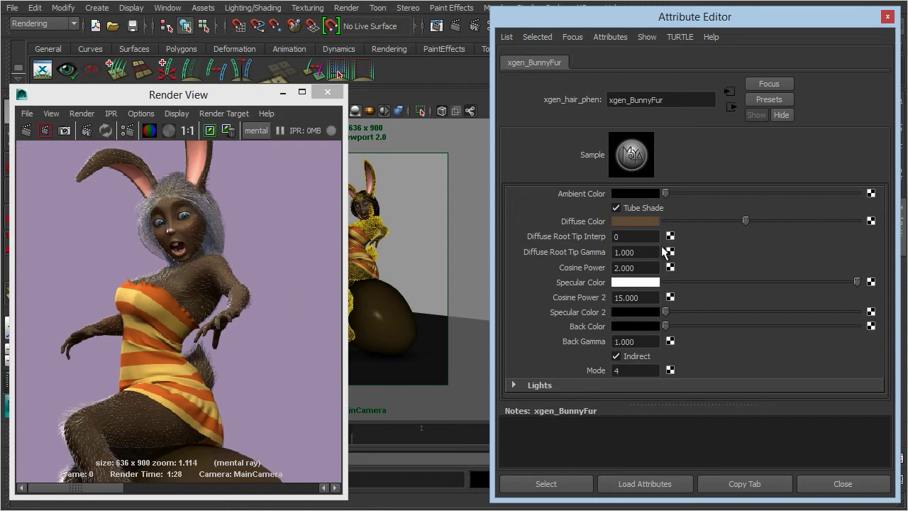
# Set the xgen_BunnyFur specular color to a lighter greyish brown based on a color sampled from the rendered skin
pyautogui.click(637, 282)
pyautogui.click(556, 254)
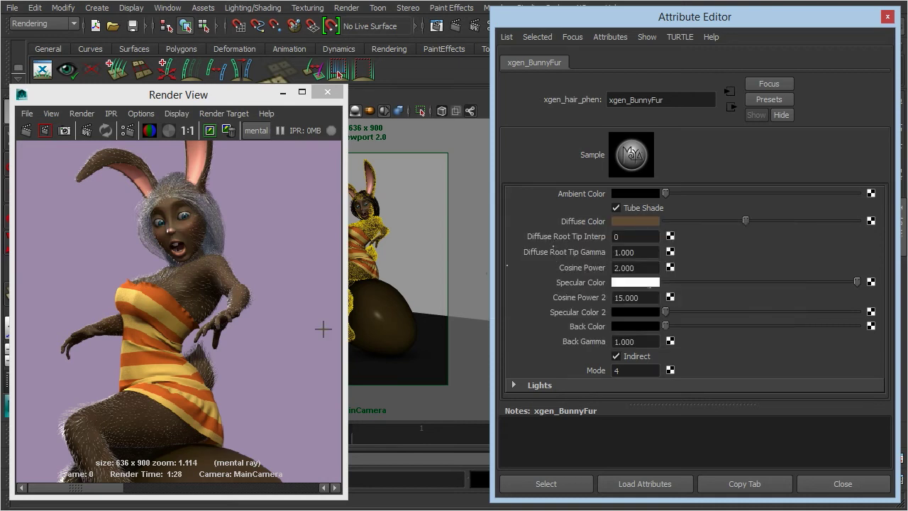
pyautogui.click(177, 284)
pyautogui.click(625, 283)
pyautogui.moveTo(609, 339); pyautogui.dragTo(569, 321)
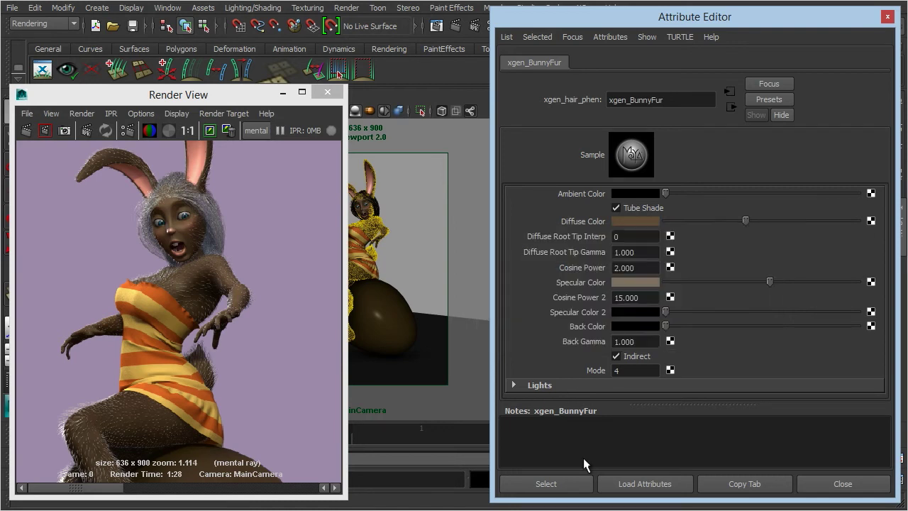
# Set Cosine Power to 15 and Cosine Power 2 to 20, and make Specular Color 2 white
pyautogui.click(635, 267)
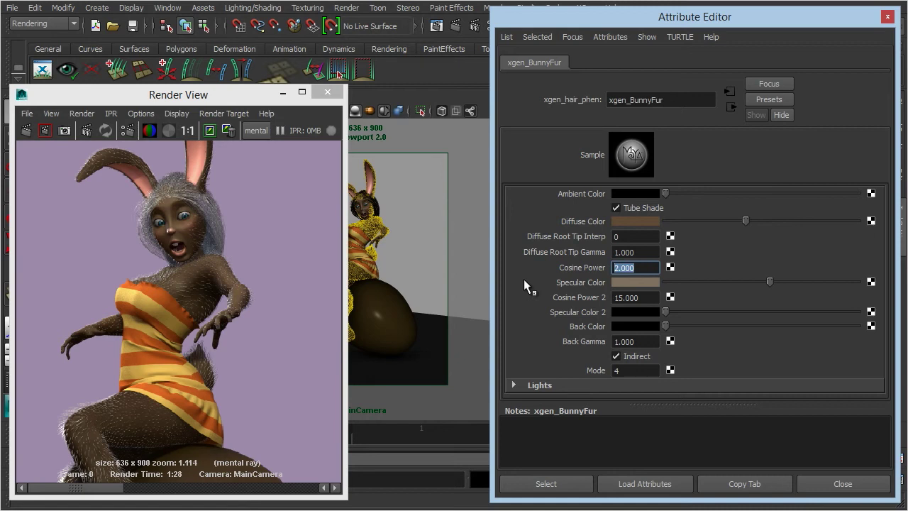
pyautogui.write('15.000')
pyautogui.click(658, 297)
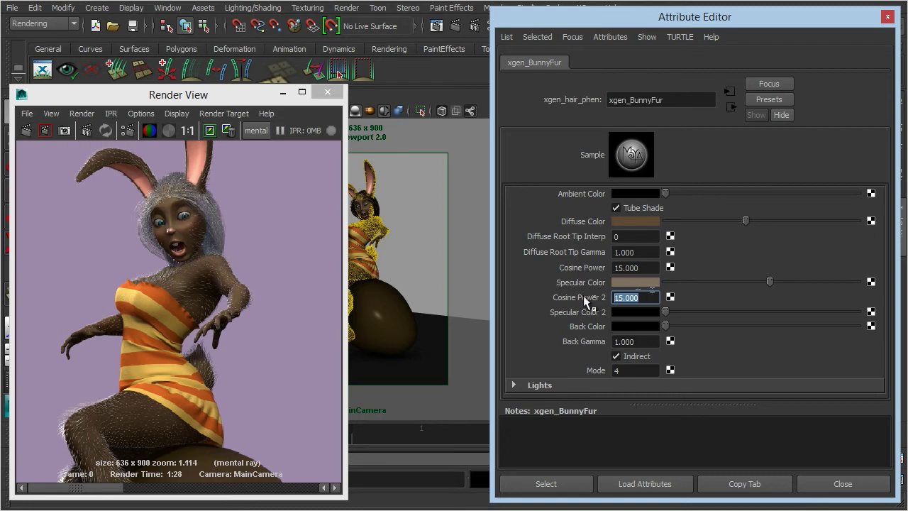
pyautogui.write('20')
pyautogui.press('Return')
pyautogui.click(625, 311)
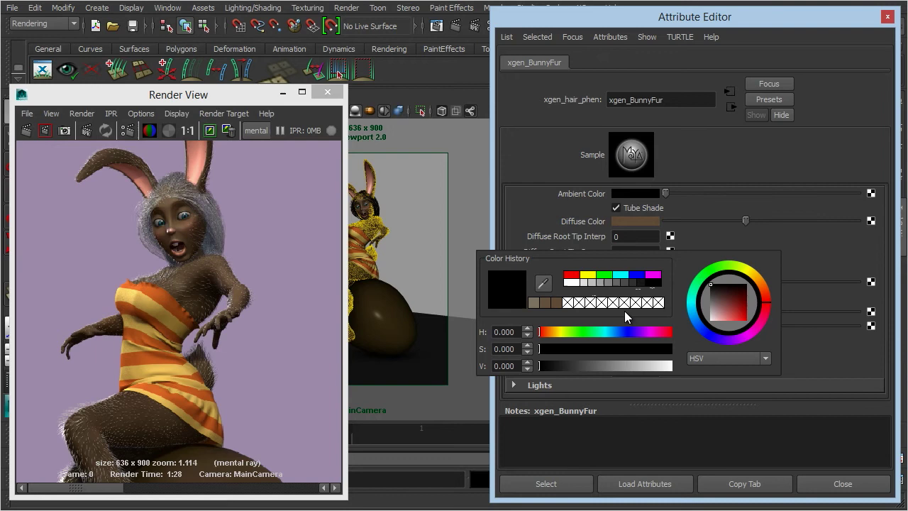
pyautogui.click(568, 282)
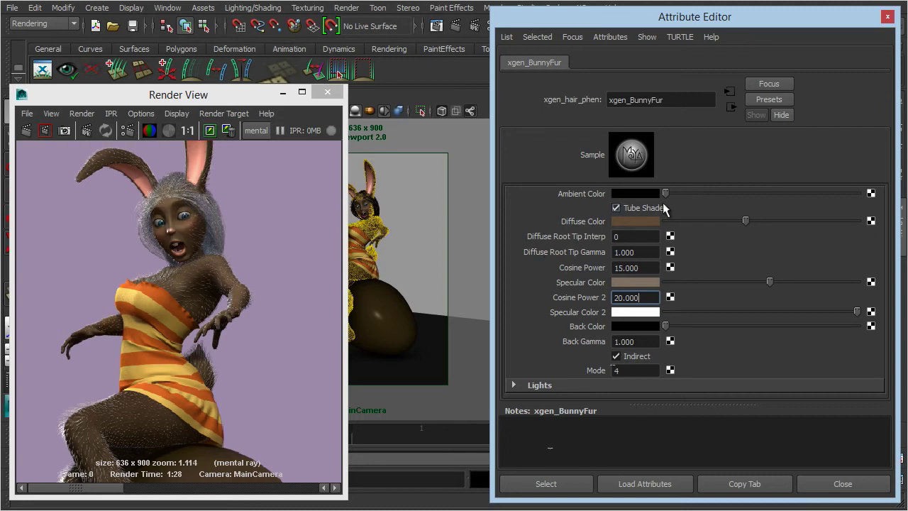
# Set the ambient color to a very dark version of the stored brown, with saturation 0.618 and value about 0.14
pyautogui.click(633, 193)
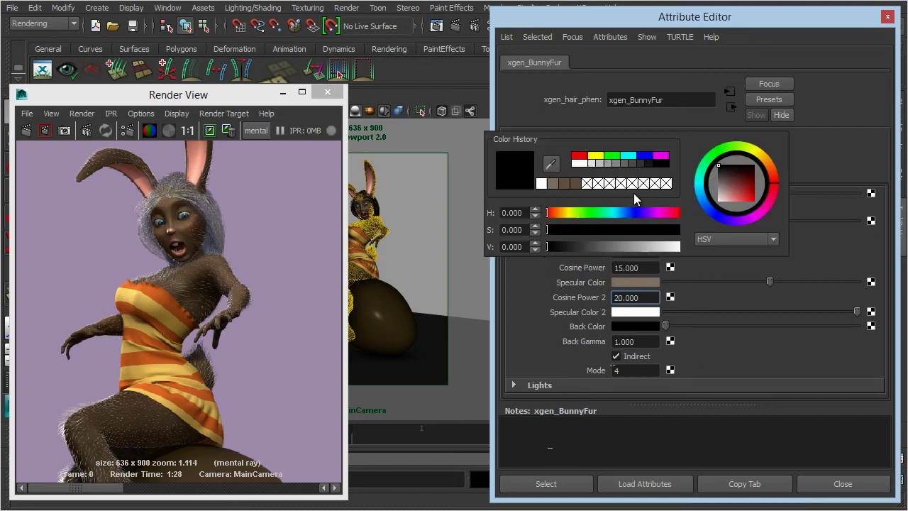
pyautogui.click(574, 184)
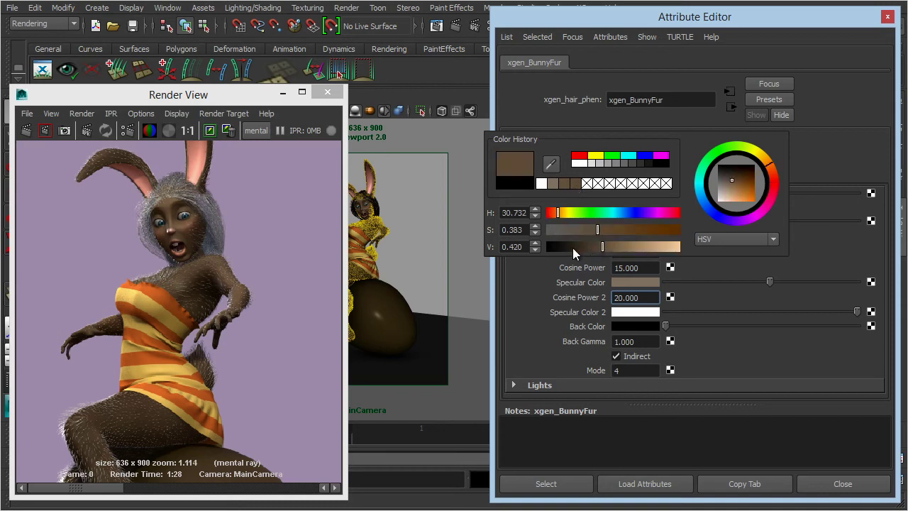
pyautogui.moveTo(573, 248); pyautogui.dragTo(567, 246)
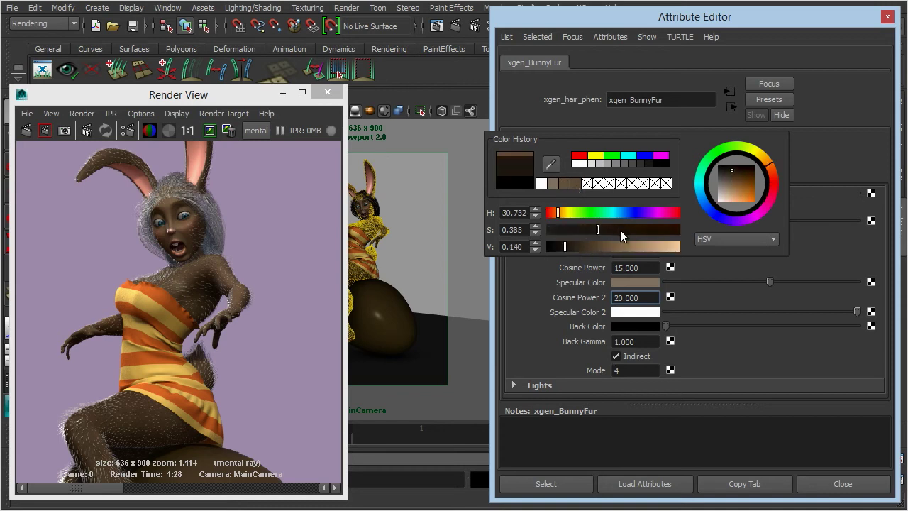
pyautogui.moveTo(620, 230); pyautogui.dragTo(628, 229)
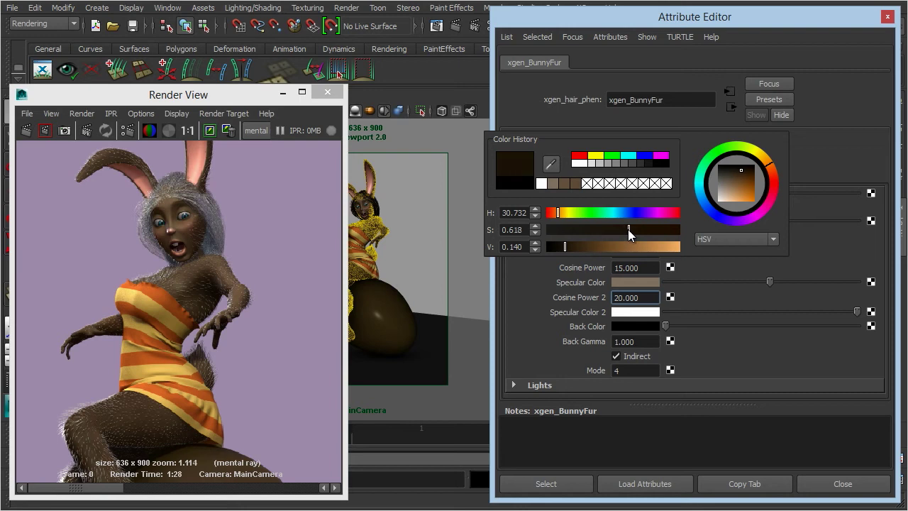
pyautogui.moveTo(566, 247); pyautogui.dragTo(563, 249)
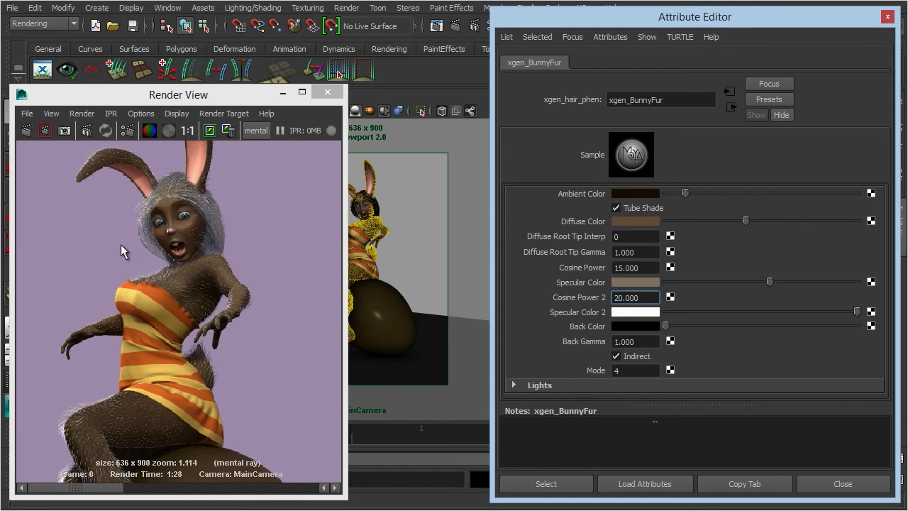
# Render the MainCamera view again with mental ray and frame the bunny and egg in the Render View
pyautogui.keyDown('alt'); pyautogui.moveTo(270, 309); pyautogui.dragTo(263, 274, button='middle'); pyautogui.keyUp('alt')
pyautogui.keyDown('alt'); pyautogui.moveTo(263, 274); pyautogui.dragTo(234, 287, button='right'); pyautogui.keyUp('alt')
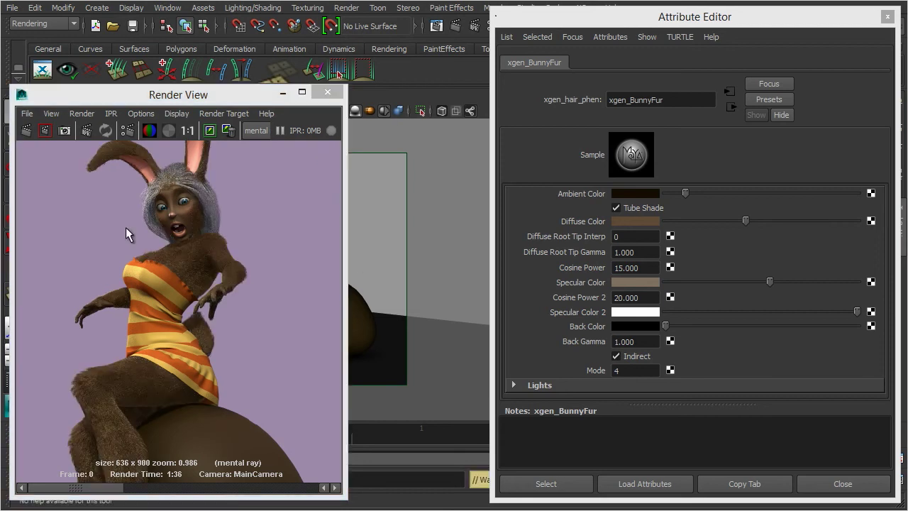
# Set the back color of the xgen_BunnyFur material to white and render the MainCamera view again
pyautogui.click(213, 98)
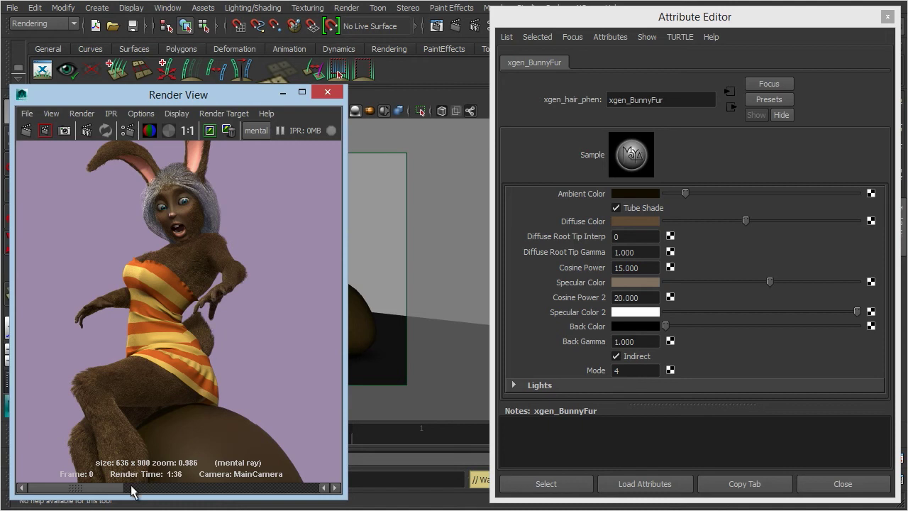
pyautogui.moveTo(116, 488); pyautogui.dragTo(71, 490)
pyautogui.click(637, 325)
pyautogui.click(556, 316)
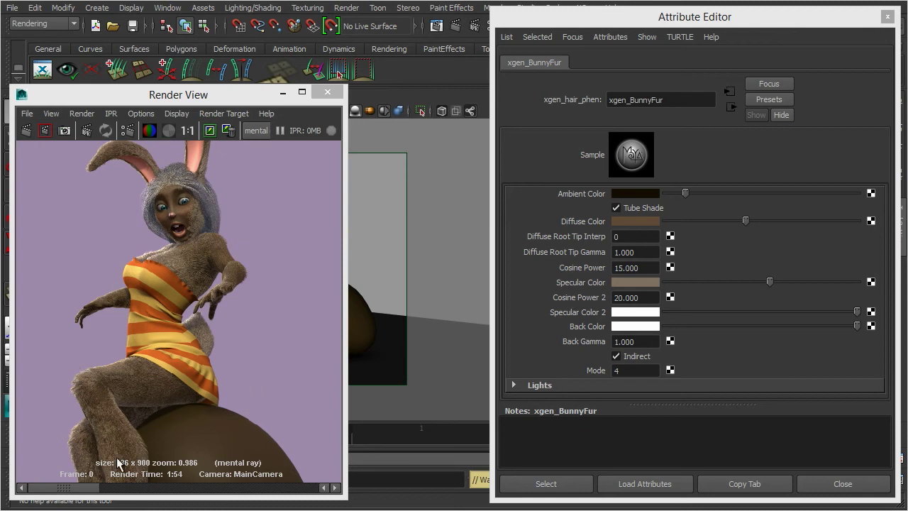
# Examine the lit fur edges on the bunny's arms, torso, tail and legs up close in the new render
pyautogui.moveTo(79, 488)
pyautogui.mouseDown()
pyautogui.moveTo(170, 490)
pyautogui.moveTo(71, 489)
pyautogui.mouseUp()
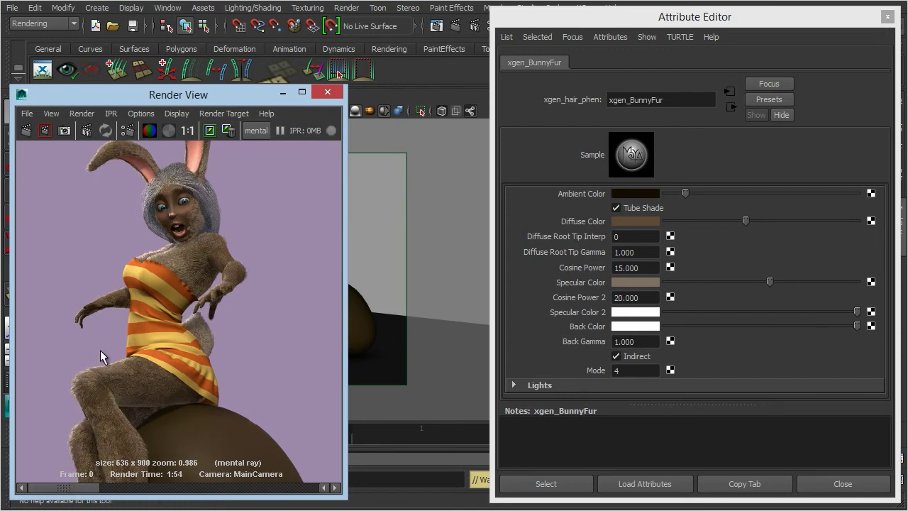
pyautogui.keyDown('alt'); pyautogui.moveTo(100, 350); pyautogui.dragTo(219, 248, button='right'); pyautogui.keyUp('alt')
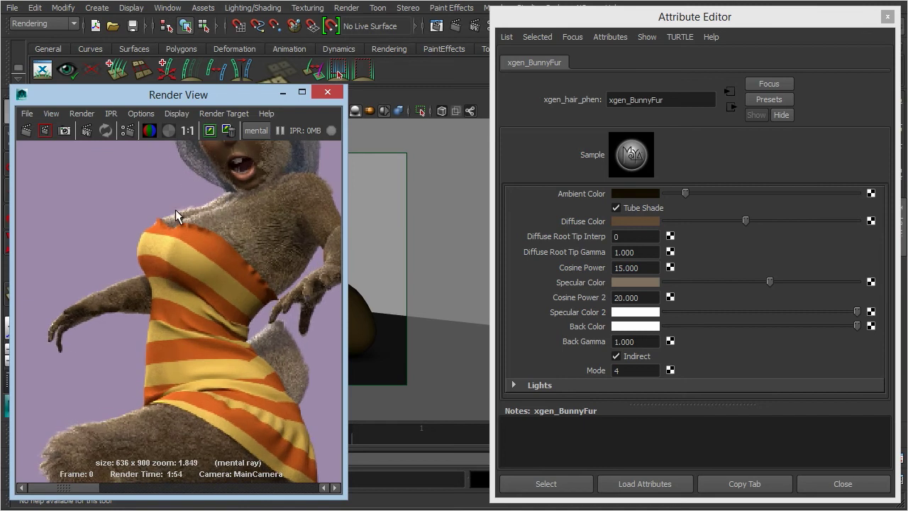
pyautogui.keyDown('alt'); pyautogui.moveTo(130, 395); pyautogui.dragTo(99, 341, button='middle'); pyautogui.keyUp('alt')
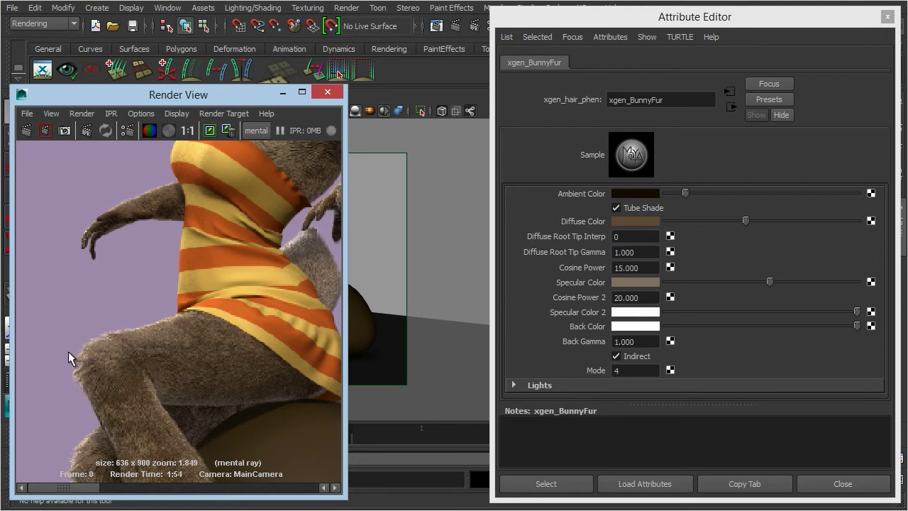
pyautogui.keyDown('alt'); pyautogui.moveTo(189, 383); pyautogui.dragTo(148, 435, button='middle'); pyautogui.keyUp('alt')
pyautogui.keyDown('alt'); pyautogui.moveTo(148, 434); pyautogui.dragTo(50, 422, button='right'); pyautogui.keyUp('alt')
pyautogui.keyDown('alt'); pyautogui.moveTo(171, 415); pyautogui.dragTo(162, 312, button='middle'); pyautogui.keyUp('alt')
pyautogui.keyDown('alt'); pyautogui.moveTo(162, 312); pyautogui.dragTo(128, 325, button='right'); pyautogui.keyUp('alt')
pyautogui.keyDown('alt'); pyautogui.moveTo(127, 312); pyautogui.dragTo(130, 373, button='middle'); pyautogui.keyUp('alt')
pyautogui.keyDown('alt'); pyautogui.moveTo(130, 373); pyautogui.dragTo(174, 365, button='right'); pyautogui.keyUp('alt')
pyautogui.moveTo(173, 348)
pyautogui.keyDown('alt'); pyautogui.mouseDown(button='middle')
pyautogui.moveTo(177, 375)
pyautogui.moveTo(165, 343)
pyautogui.mouseUp(button='middle'); pyautogui.keyUp('alt')
# Store the current render, then set the fur's Back Gamma to 10 and render again
pyautogui.click(211, 132)
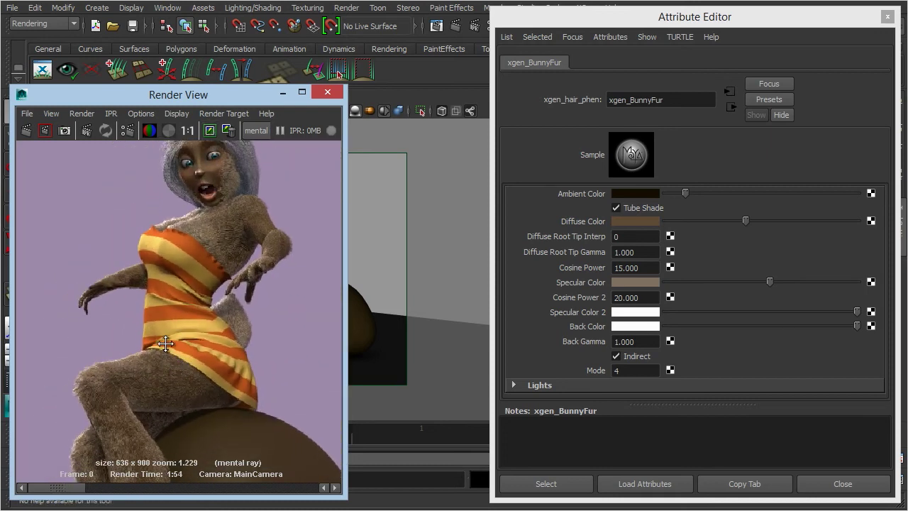
pyautogui.click(636, 341)
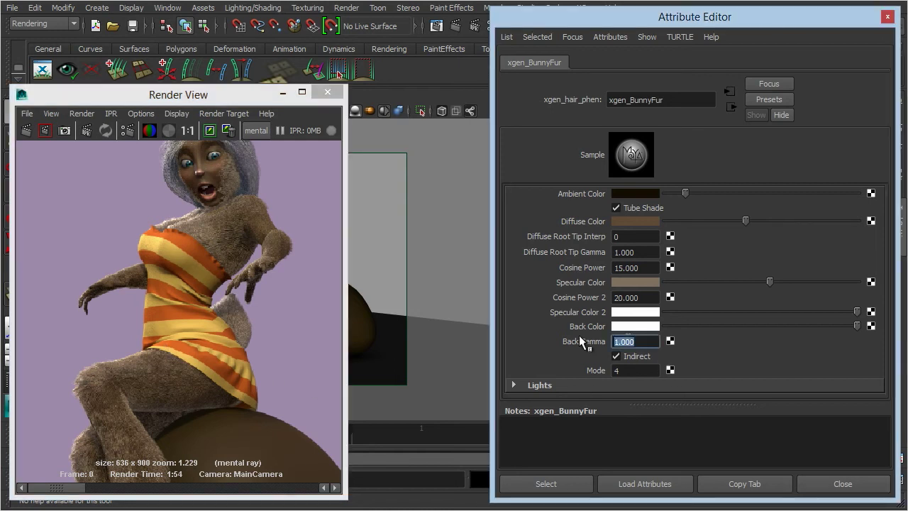
pyautogui.write('10.000')
pyautogui.press('Return')
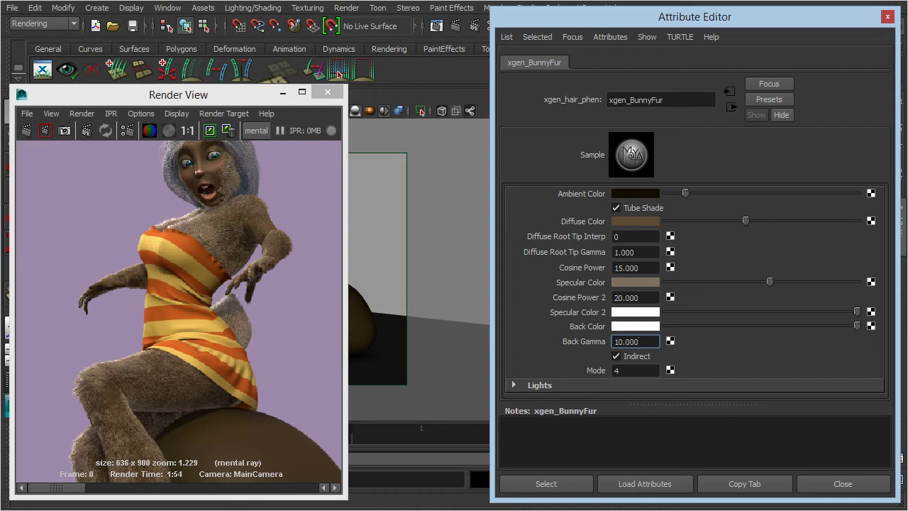
pyautogui.press('Return')
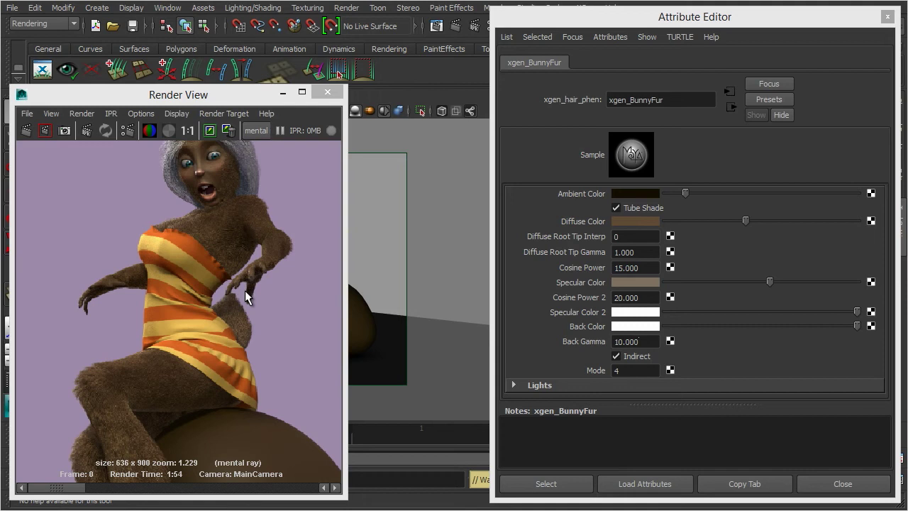
# Compare the new render with the stored ones and remove the stored render made with Back Gamma 1
pyautogui.click(71, 488)
pyautogui.moveTo(71, 489)
pyautogui.mouseDown()
pyautogui.moveTo(145, 490)
pyautogui.moveTo(61, 488)
pyautogui.mouseUp()
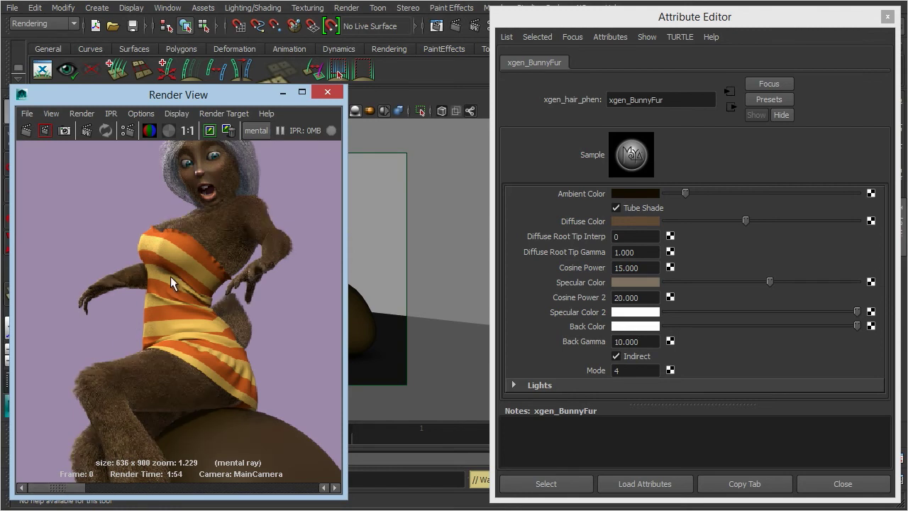
pyautogui.click(98, 488)
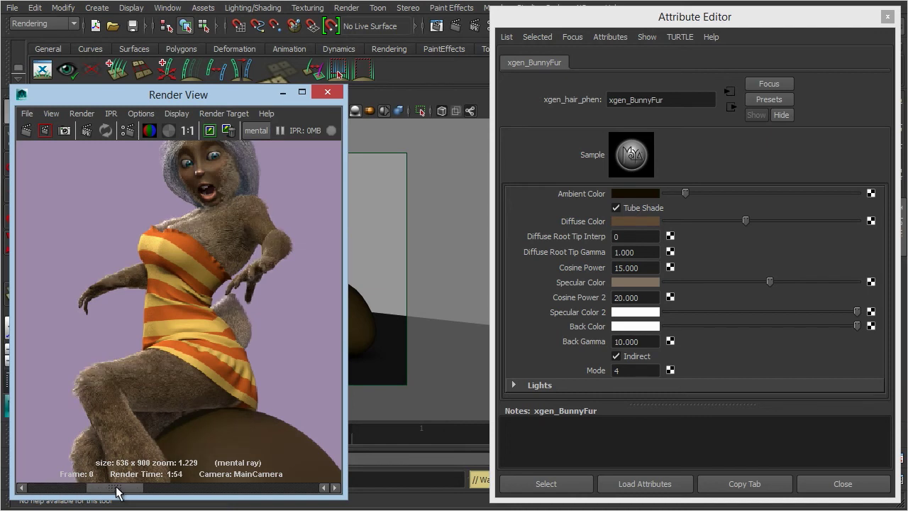
pyautogui.click(226, 130)
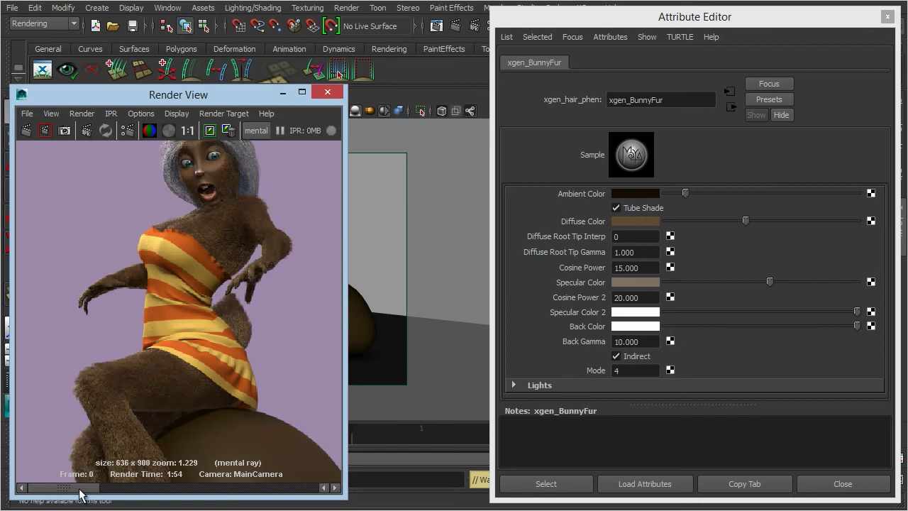
# Compare the latest render with the earlier stored one, checking the fur's brightness and edge highlights up close and on the whole figure
pyautogui.keyDown('alt'); pyautogui.moveTo(177, 308); pyautogui.dragTo(173, 351, button='middle'); pyautogui.keyUp('alt')
pyautogui.keyDown('alt'); pyautogui.moveTo(216, 336); pyautogui.dragTo(254, 339, button='right'); pyautogui.keyUp('alt')
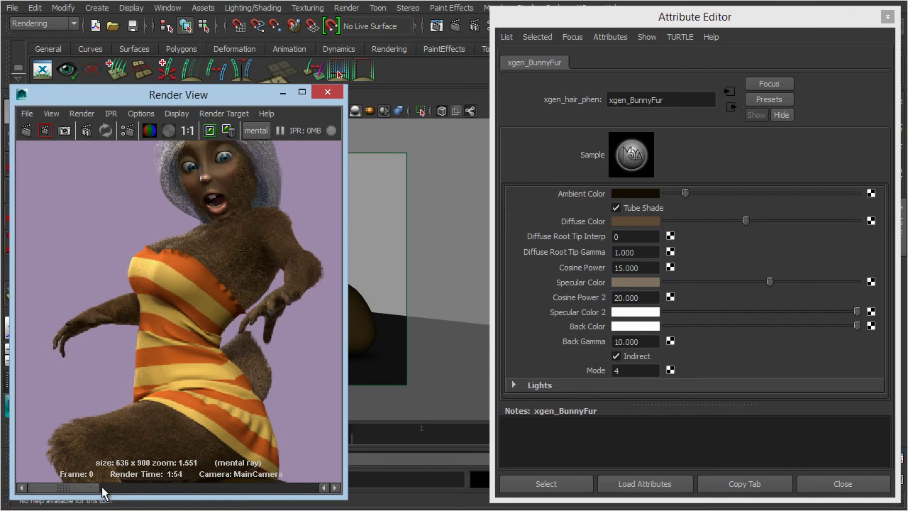
pyautogui.click(102, 488)
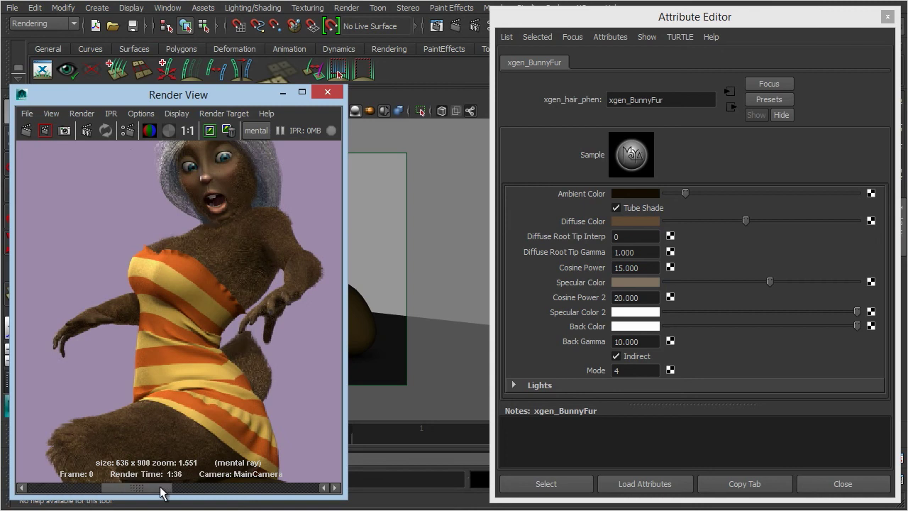
pyautogui.click(84, 490)
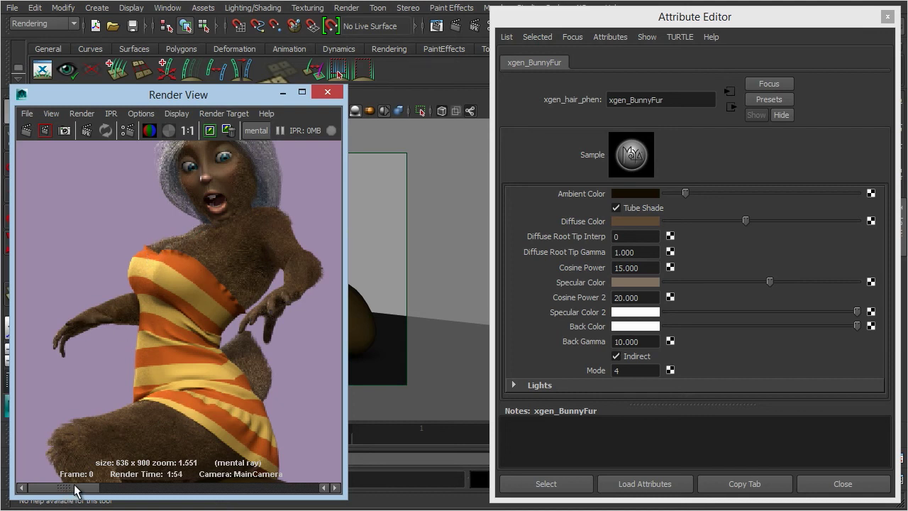
pyautogui.click(132, 487)
pyautogui.click(73, 487)
pyautogui.click(140, 487)
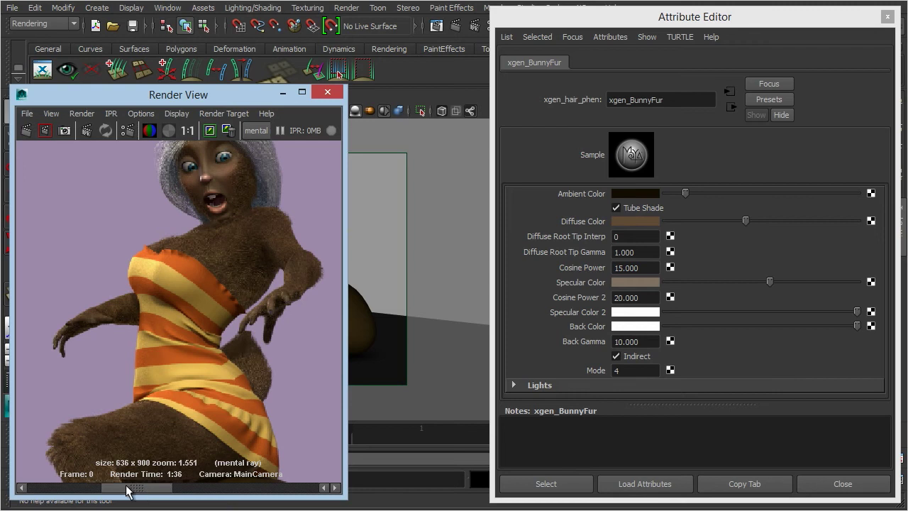
pyautogui.click(79, 488)
pyautogui.click(138, 488)
pyautogui.click(84, 488)
pyautogui.click(120, 489)
pyautogui.click(80, 488)
pyautogui.click(127, 488)
pyautogui.click(85, 488)
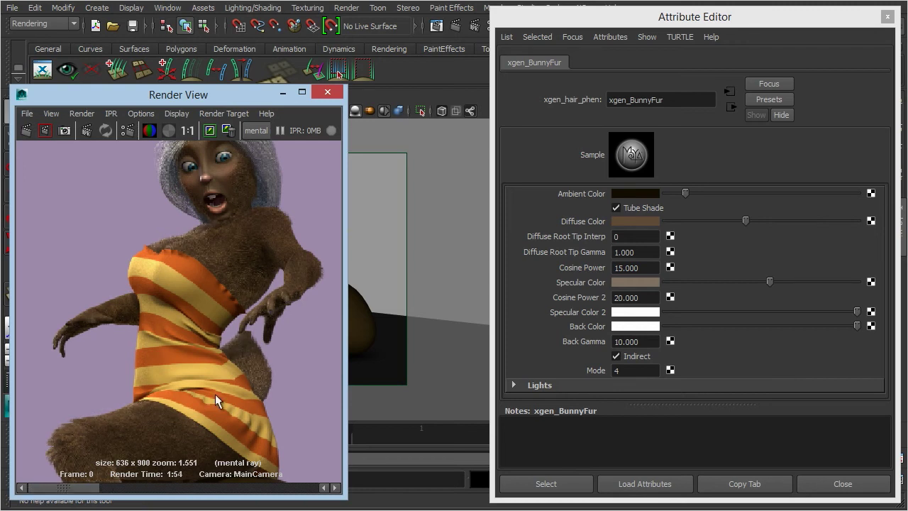
pyautogui.keyDown('alt'); pyautogui.moveTo(272, 384); pyautogui.dragTo(212, 402, button='right'); pyautogui.keyUp('alt')
pyautogui.keyDown('alt'); pyautogui.moveTo(211, 401); pyautogui.dragTo(230, 359, button='middle'); pyautogui.keyUp('alt')
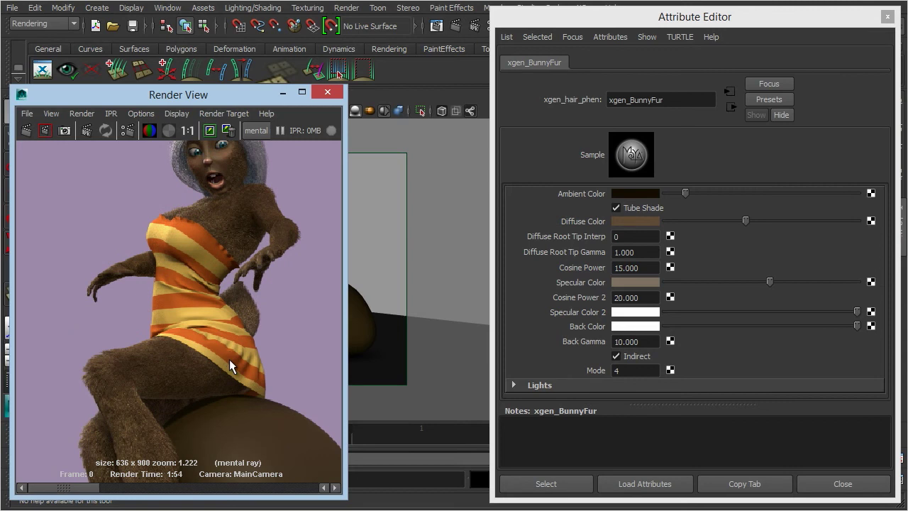
pyautogui.click(149, 488)
pyautogui.moveTo(153, 493); pyautogui.dragTo(142, 508)
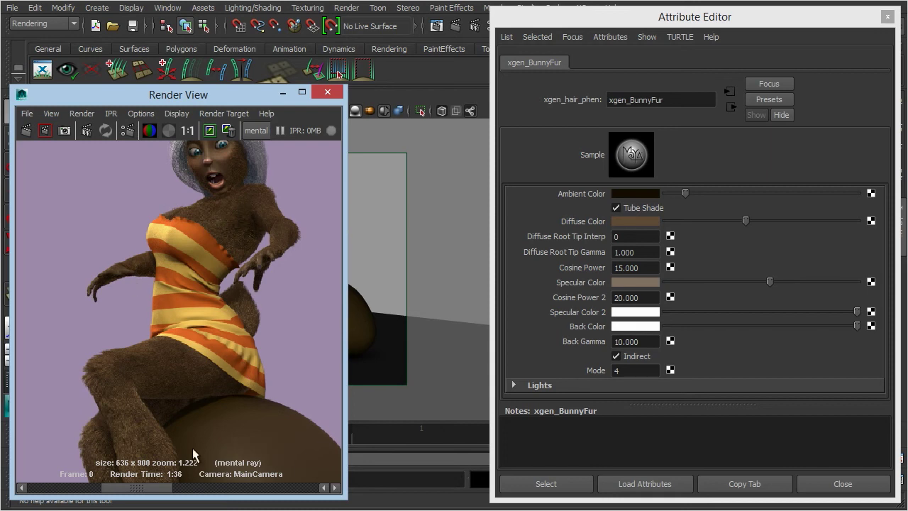
pyautogui.click(98, 496)
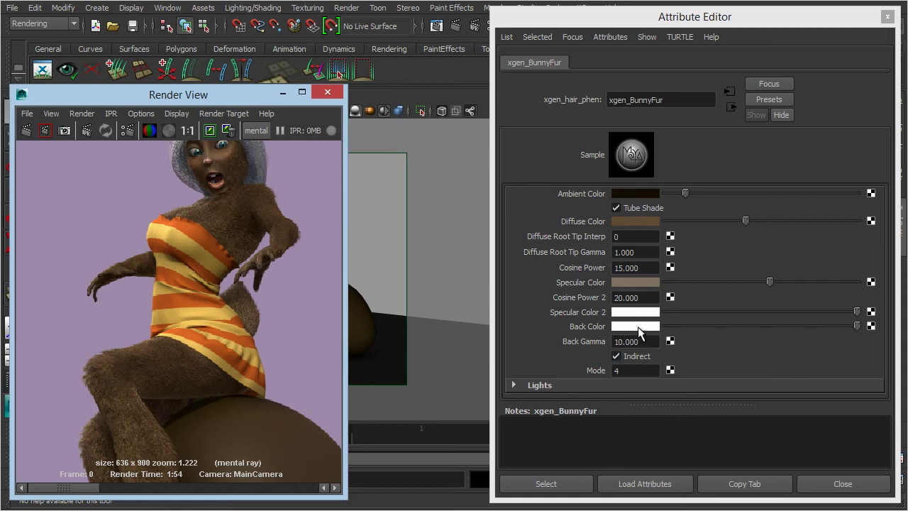
# Set the Back Gamma of xgen_BunnyFur to 5 and frame the whole bunny in the render
pyautogui.moveTo(652, 341); pyautogui.dragTo(588, 342)
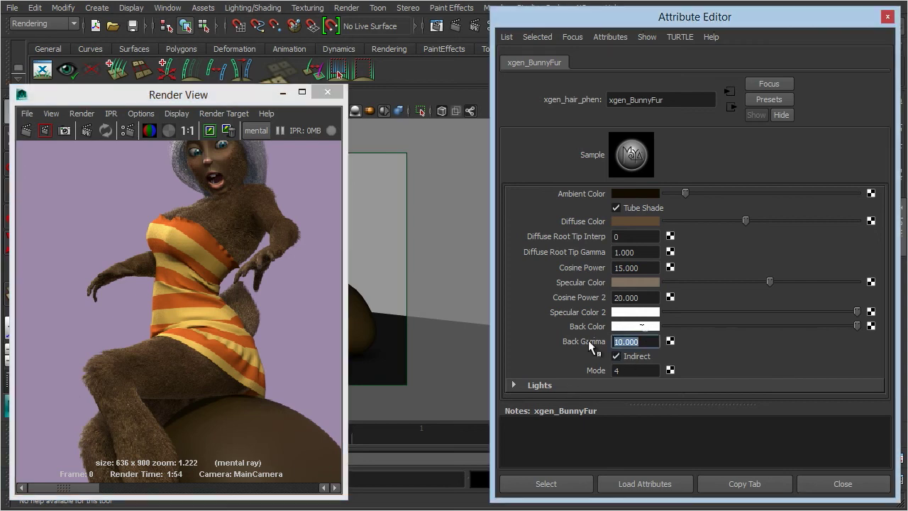
pyautogui.write('5.000')
pyautogui.keyDown('alt'); pyautogui.moveTo(278, 248); pyautogui.dragTo(253, 283, button='middle'); pyautogui.keyUp('alt')
pyautogui.keyDown('alt'); pyautogui.moveTo(253, 283); pyautogui.dragTo(212, 298, button='right'); pyautogui.keyUp('alt')
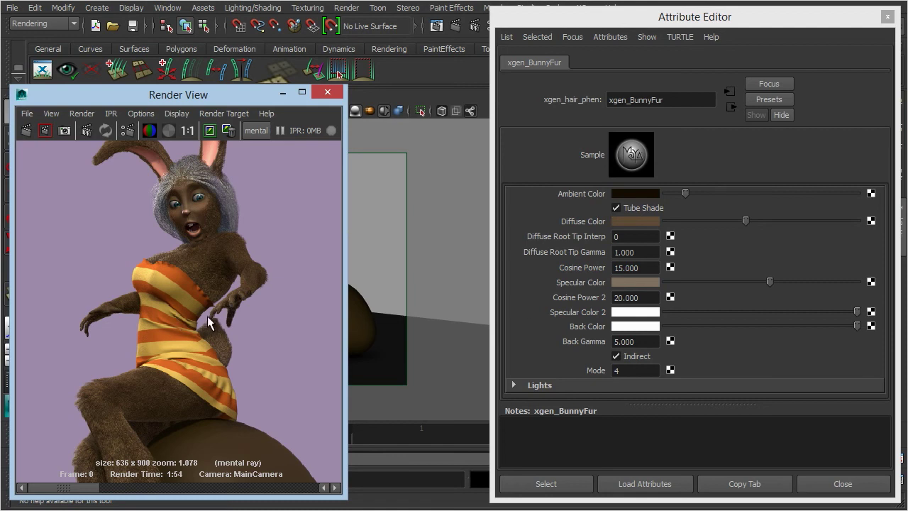
# Load the xgen_BunnyHair material's attributes from the Hypershade and close the Hypershade
pyautogui.click(337, 73)
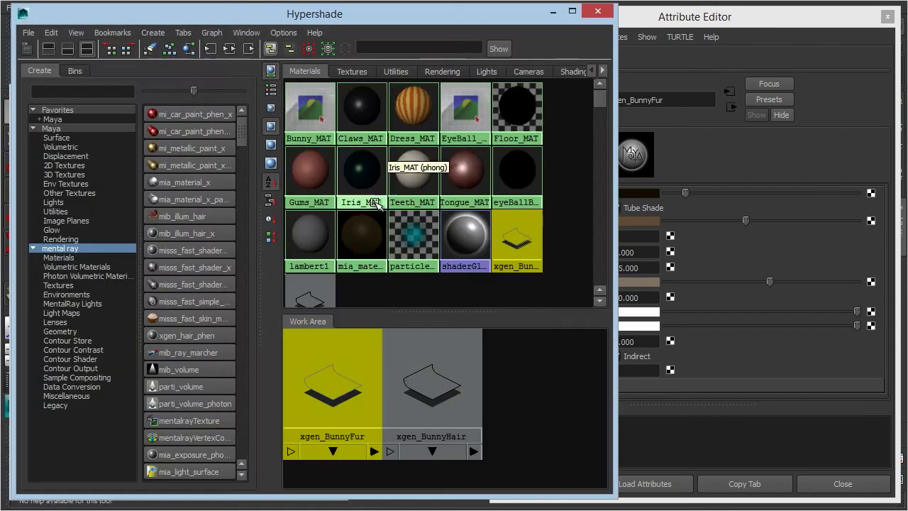
pyautogui.doubleClick(447, 403)
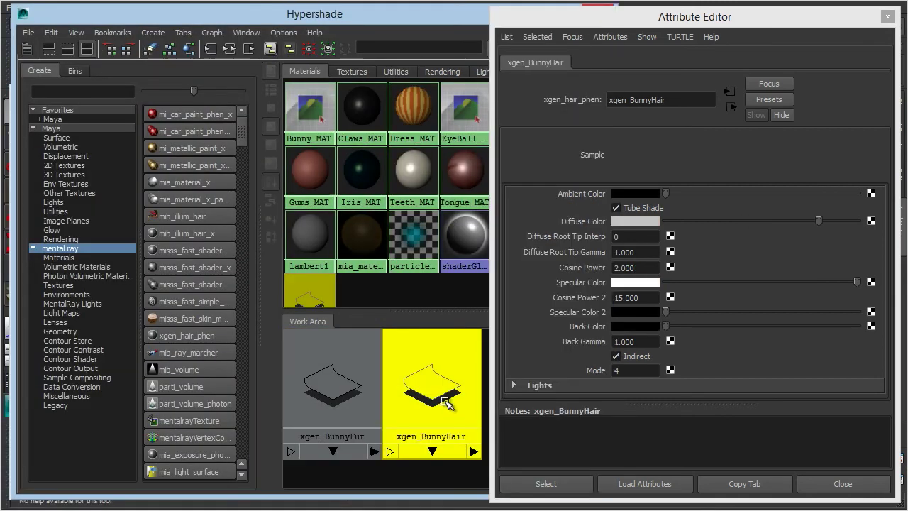
pyautogui.click(475, 20)
pyautogui.click(598, 11)
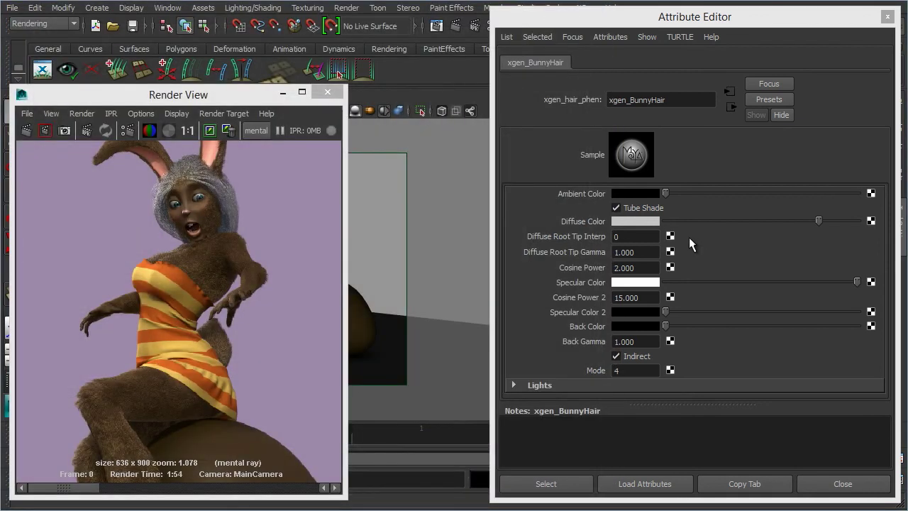
# Set the hair's ambient color to a very dark version of the stored greyish brown
pyautogui.click(638, 193)
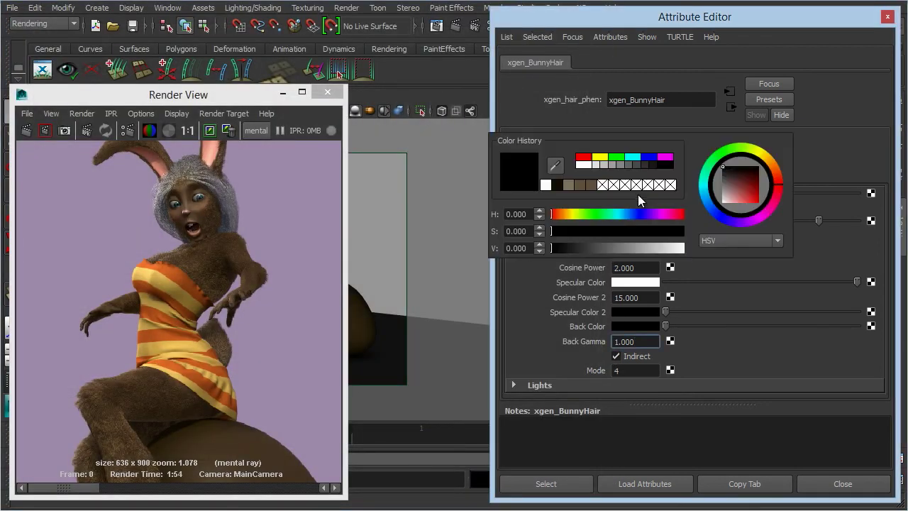
pyautogui.click(570, 186)
pyautogui.click(564, 214)
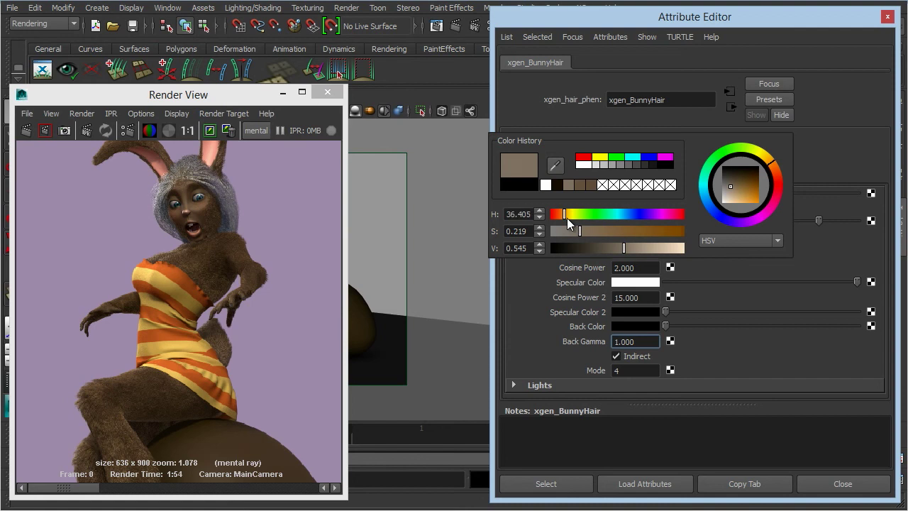
pyautogui.moveTo(624, 248); pyautogui.dragTo(576, 248)
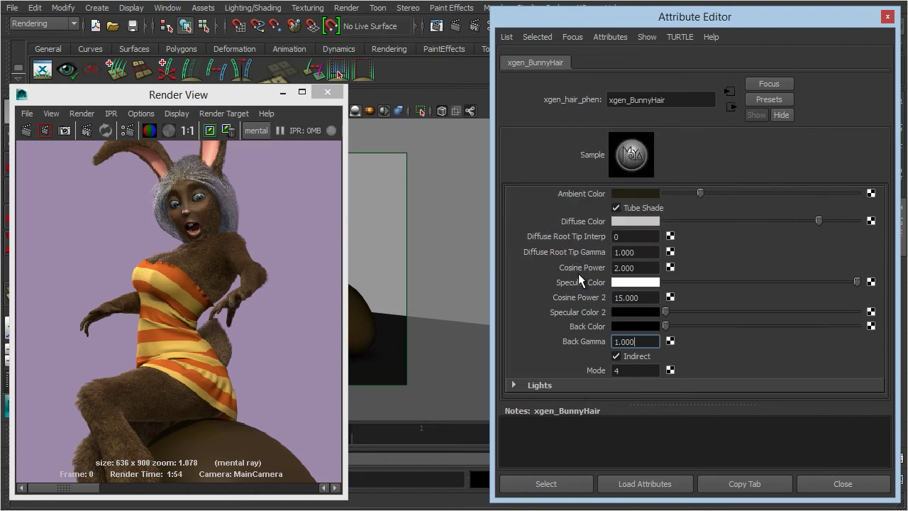
# Set the hair's diffuse color to a medium greyish brown with hue about 36 and saturation 0.270, based on the stored brown
pyautogui.click(626, 224)
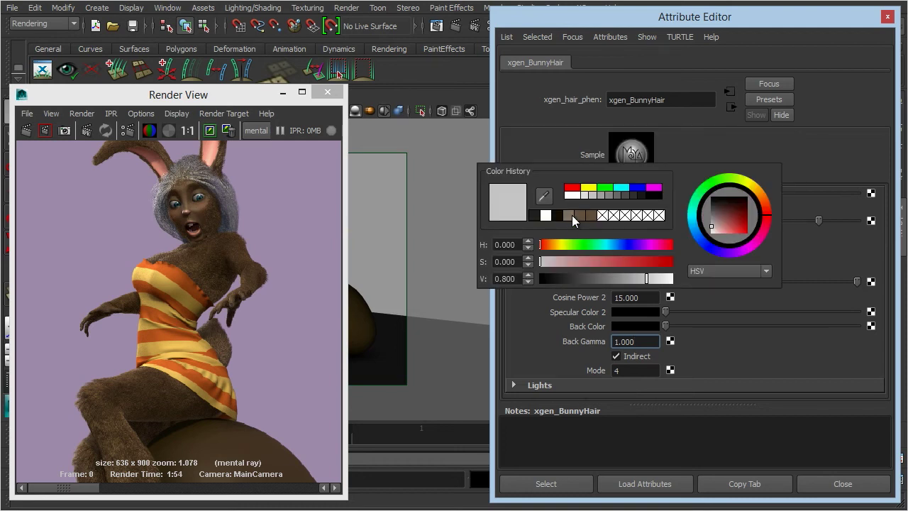
pyautogui.click(568, 215)
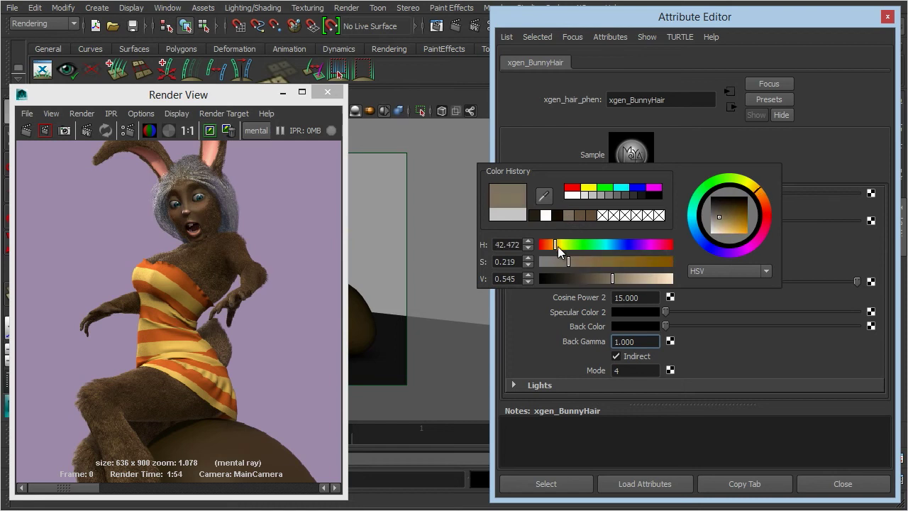
pyautogui.moveTo(558, 246); pyautogui.dragTo(618, 278)
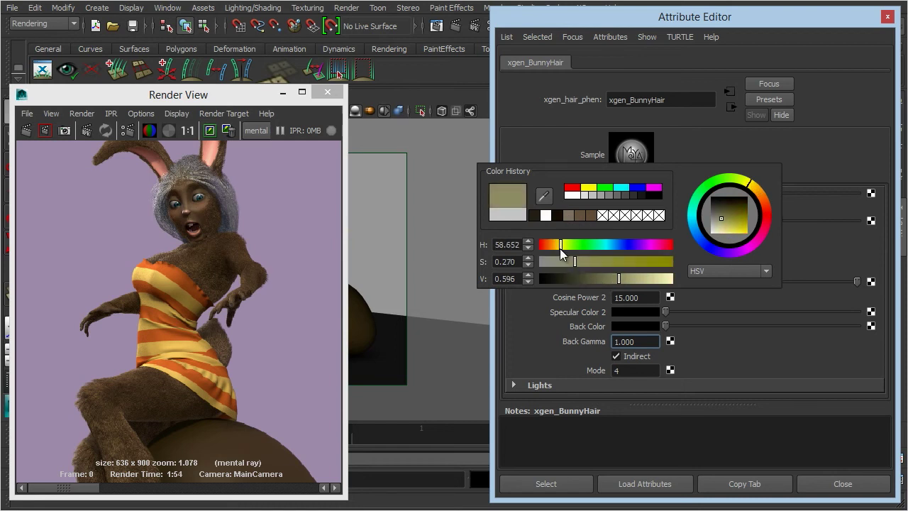
pyautogui.moveTo(561, 246); pyautogui.dragTo(558, 248)
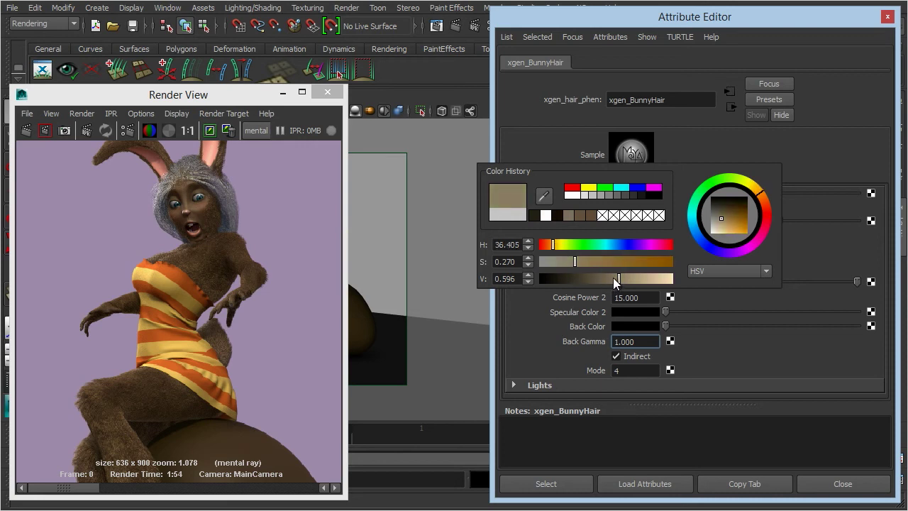
pyautogui.moveTo(615, 279); pyautogui.dragTo(609, 277)
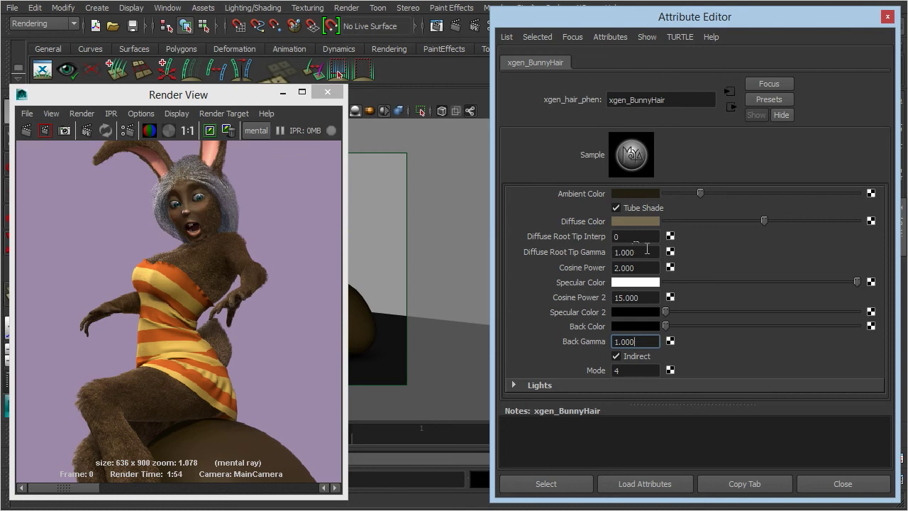
# Set the hair's back color to the stored white
pyautogui.click(635, 325)
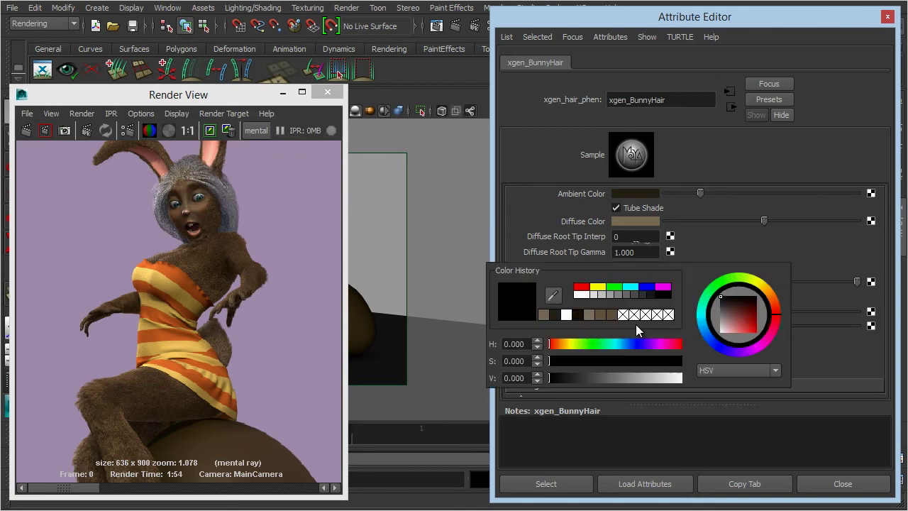
pyautogui.click(565, 314)
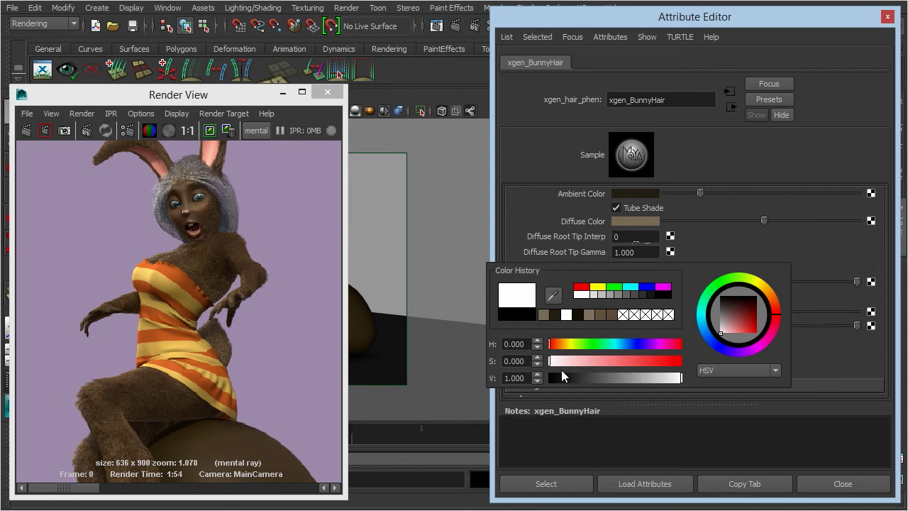
# Set the Back Gamma of the xgen_BunnyHair material to 3
pyautogui.moveTo(639, 341); pyautogui.dragTo(601, 344)
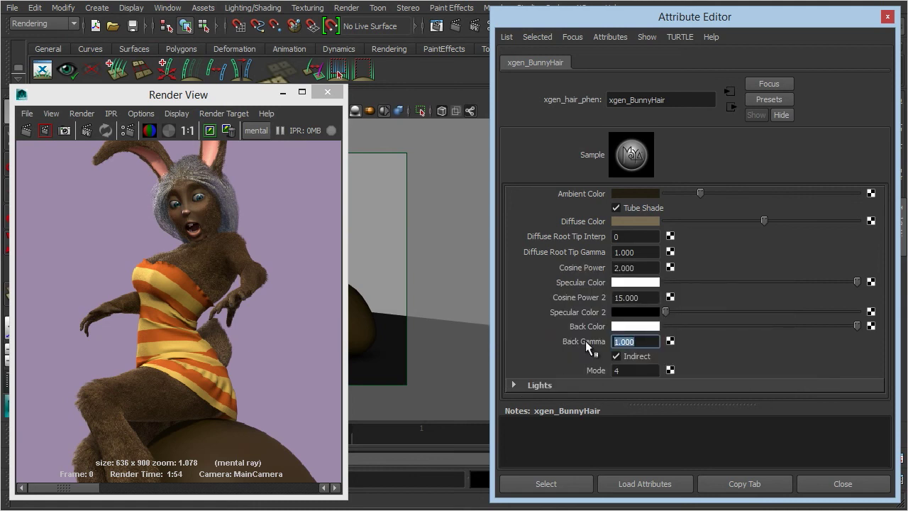
pyautogui.write('3')
pyautogui.press('Return')
# Set the hair's first specular color to a pale warm grey based on the stored brown, saturation 0.073 and value 0.826, with Cosine Power 10
pyautogui.click(633, 282)
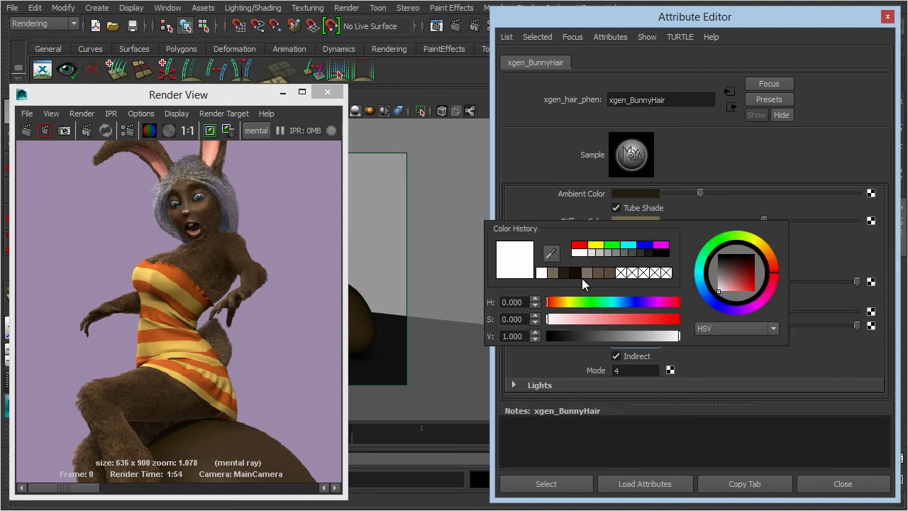
pyautogui.click(551, 272)
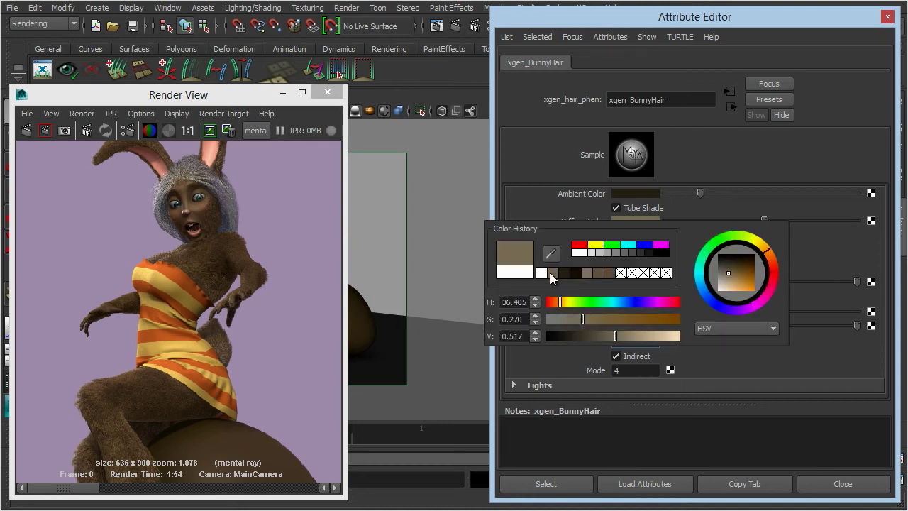
pyautogui.click(654, 336)
pyautogui.click(559, 319)
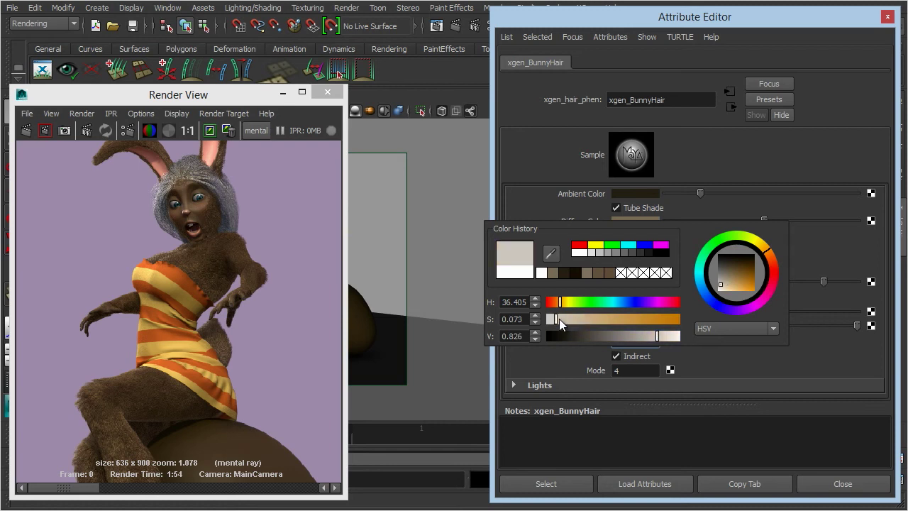
pyautogui.moveTo(641, 268); pyautogui.dragTo(578, 260)
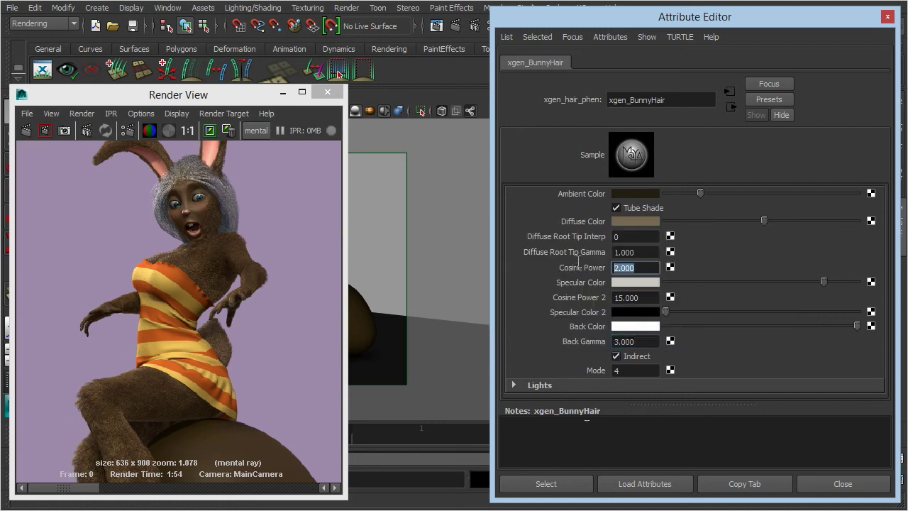
pyautogui.write('10')
pyautogui.press('Tab')
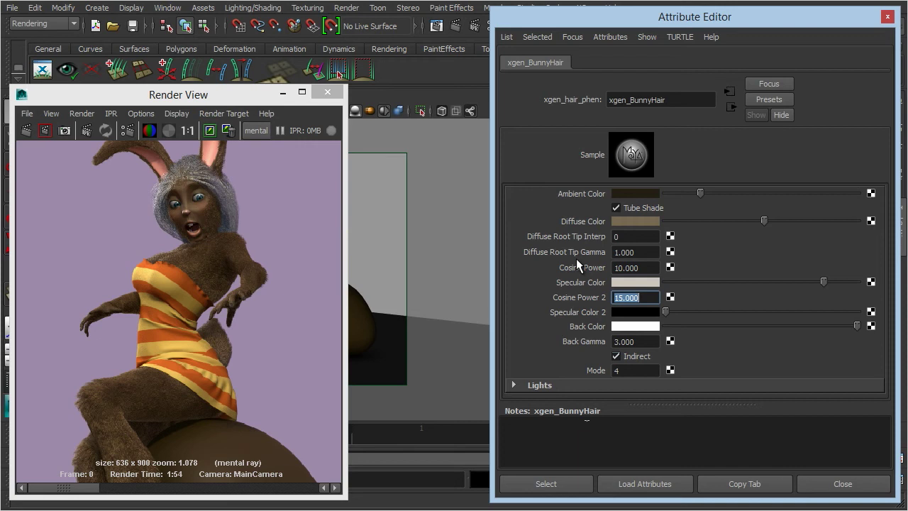
# Set the hair's Cosine Power 2 to 20 and its second specular color to white
pyautogui.write('20')
pyautogui.press('Return')
pyautogui.click(636, 312)
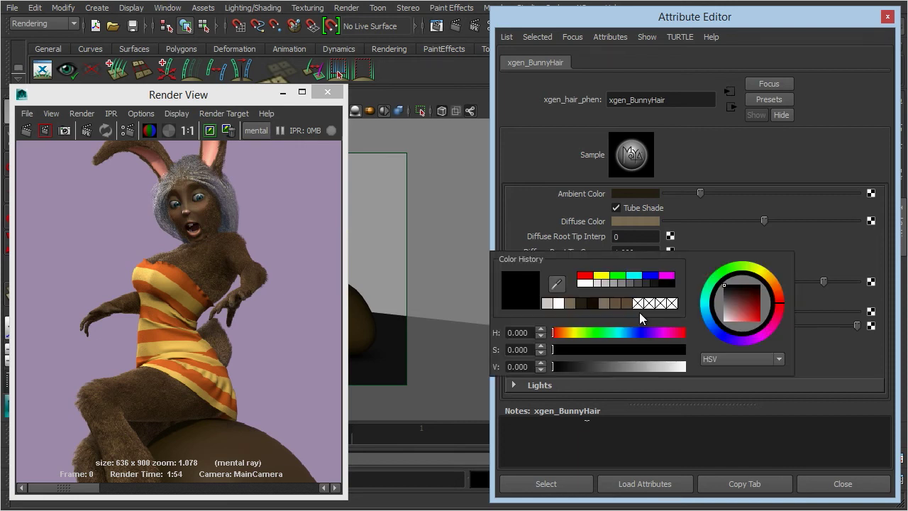
pyautogui.click(588, 283)
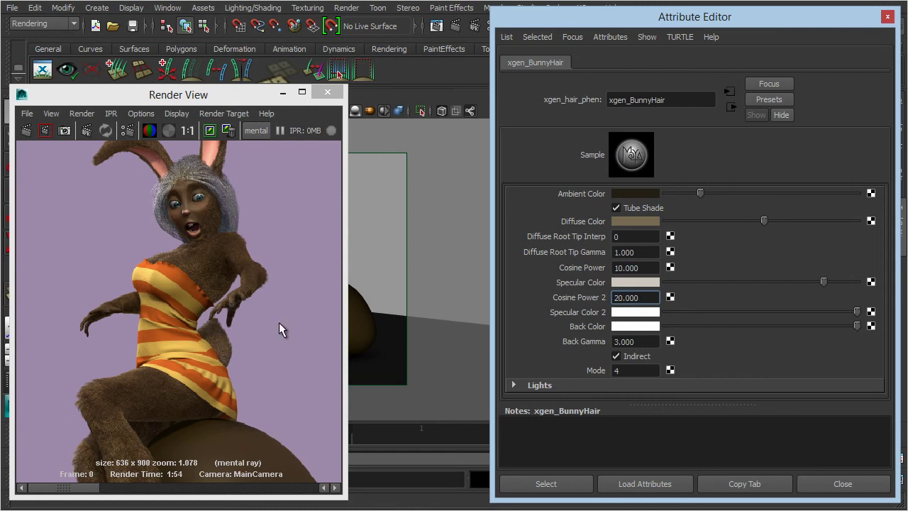
# Render the bunny again in mental ray with the updated hair material
pyautogui.keyDown('alt'); pyautogui.moveTo(202, 303); pyautogui.dragTo(184, 300, button='right'); pyautogui.keyUp('alt')
pyautogui.moveTo(184, 299)
pyautogui.keyDown('alt'); pyautogui.mouseDown(button='middle')
pyautogui.moveTo(180, 285)
pyautogui.moveTo(179, 295)
pyautogui.mouseUp(button='middle'); pyautogui.keyUp('alt')
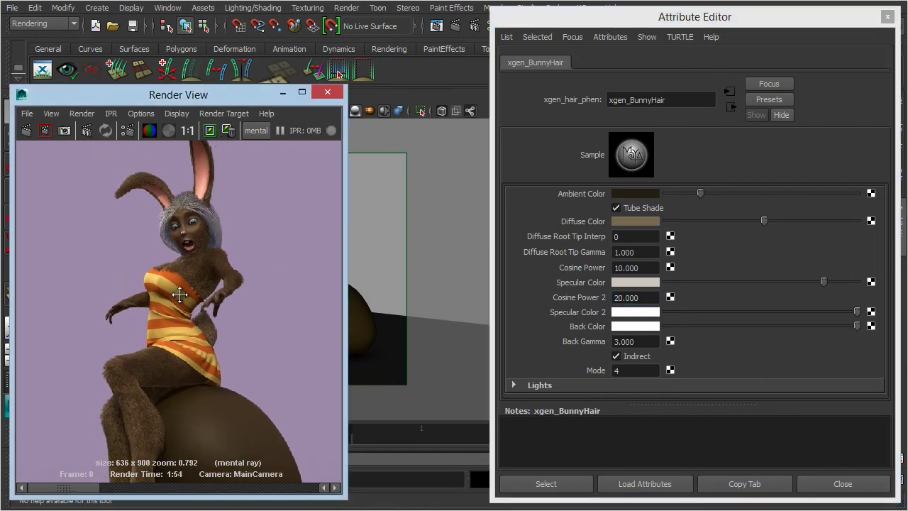
pyautogui.keyDown('alt'); pyautogui.moveTo(180, 294); pyautogui.dragTo(241, 305, button='right'); pyautogui.keyUp('alt')
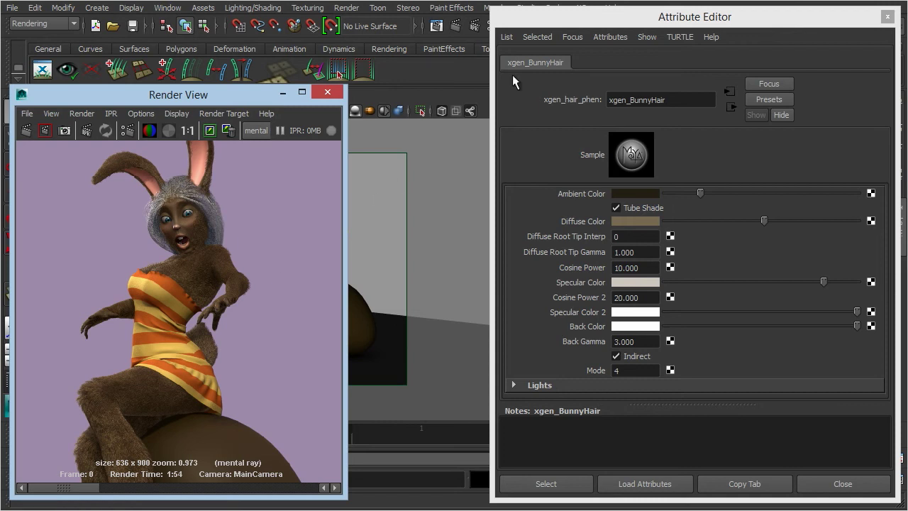
pyautogui.click(338, 73)
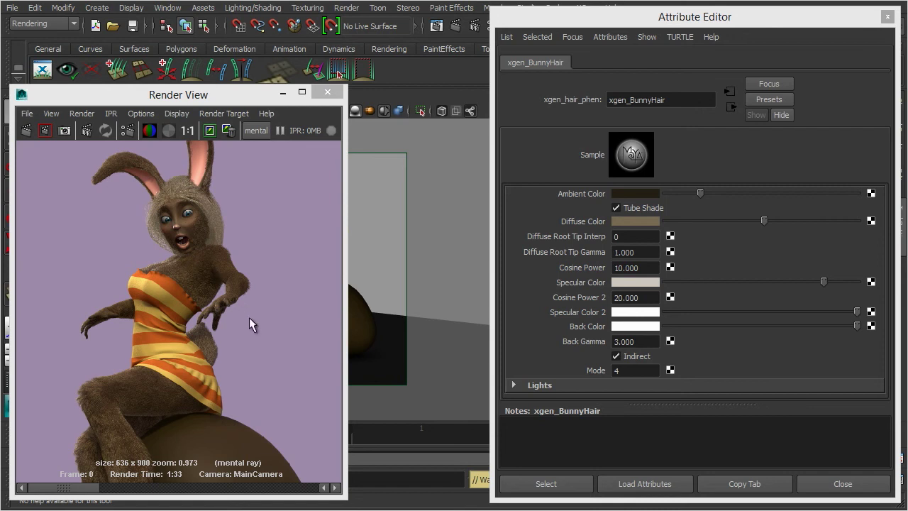
# Clear the workspace by closing the Attribute Editor, the Render View and the Outliner
pyautogui.click(887, 17)
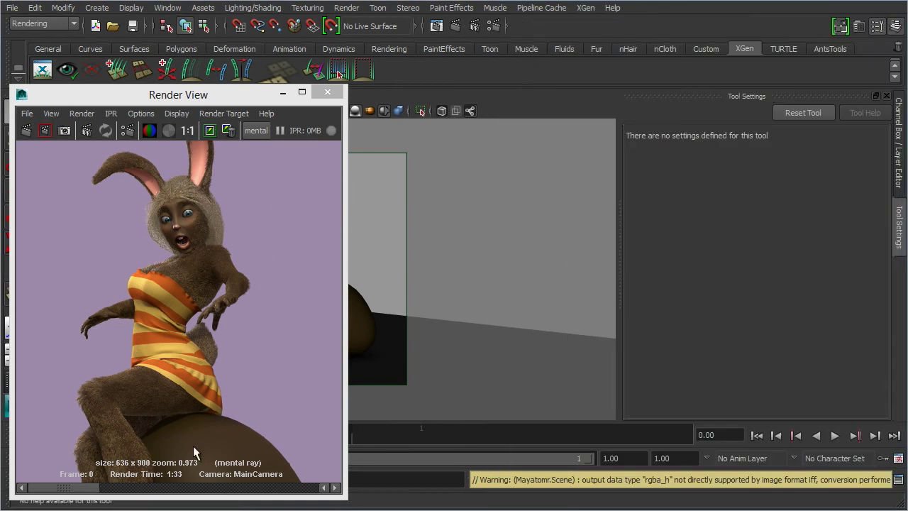
pyautogui.moveTo(86, 494); pyautogui.dragTo(53, 486)
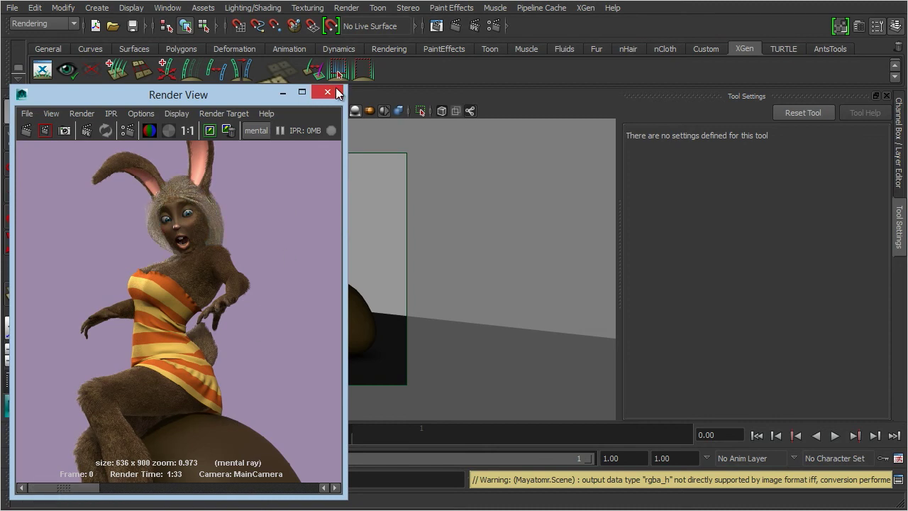
pyautogui.click(337, 91)
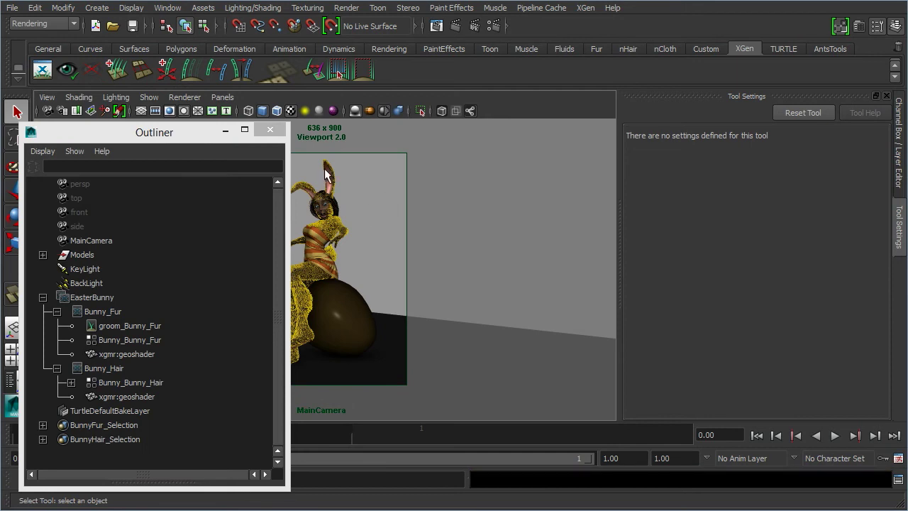
pyautogui.click(270, 129)
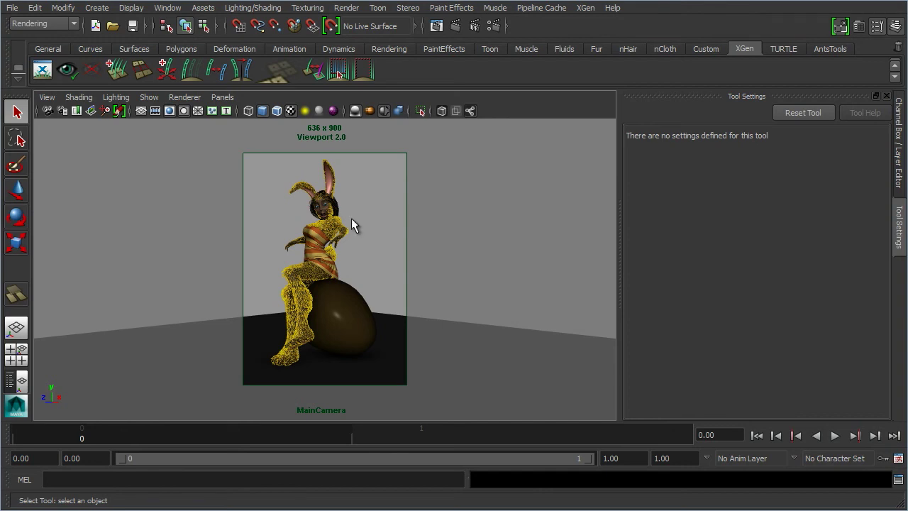
# Open the XGen editor on the Bunny_Fur description of the EasterBunny collection
pyautogui.click(42, 70)
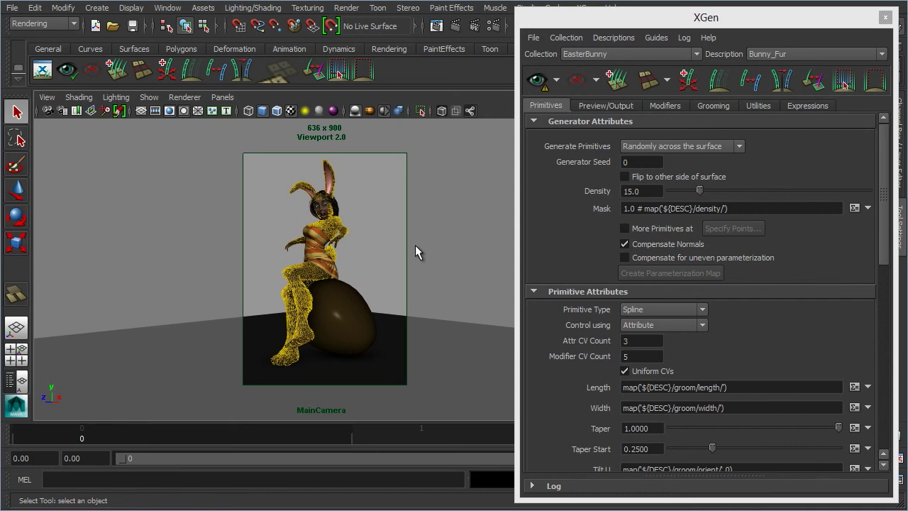
pyautogui.click(346, 8)
pyautogui.click(149, 157)
pyautogui.click(671, 21)
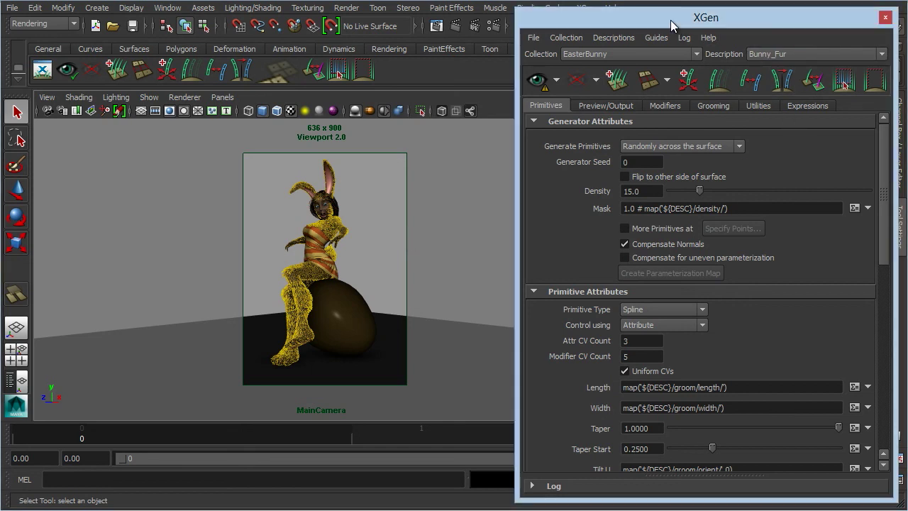
# Examine the Export Patches for Batch Render options, including the animated frame range, and dismiss them
pyautogui.click(570, 38)
pyautogui.moveTo(521, 37)
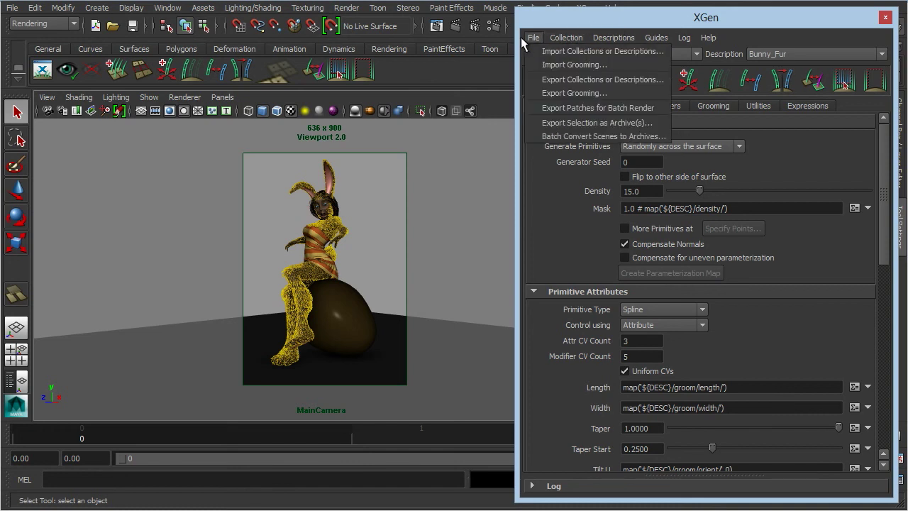
pyautogui.click(589, 110)
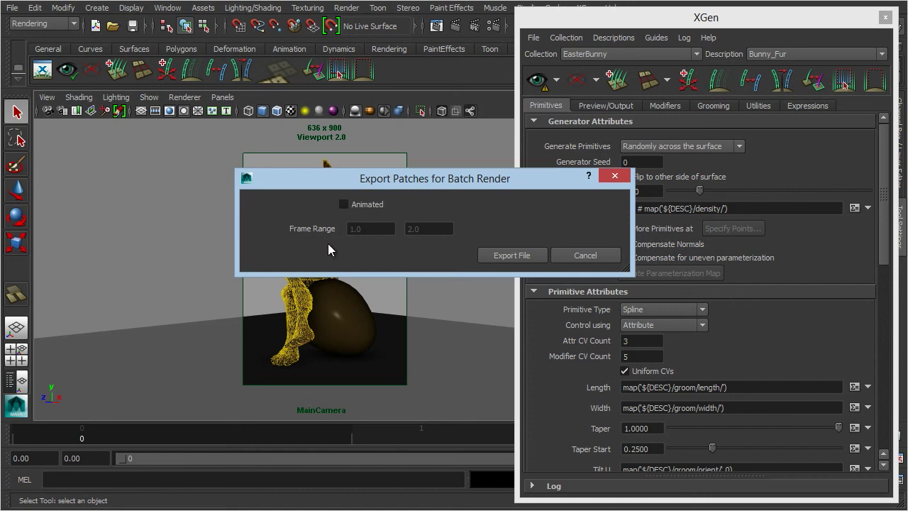
pyautogui.click(566, 258)
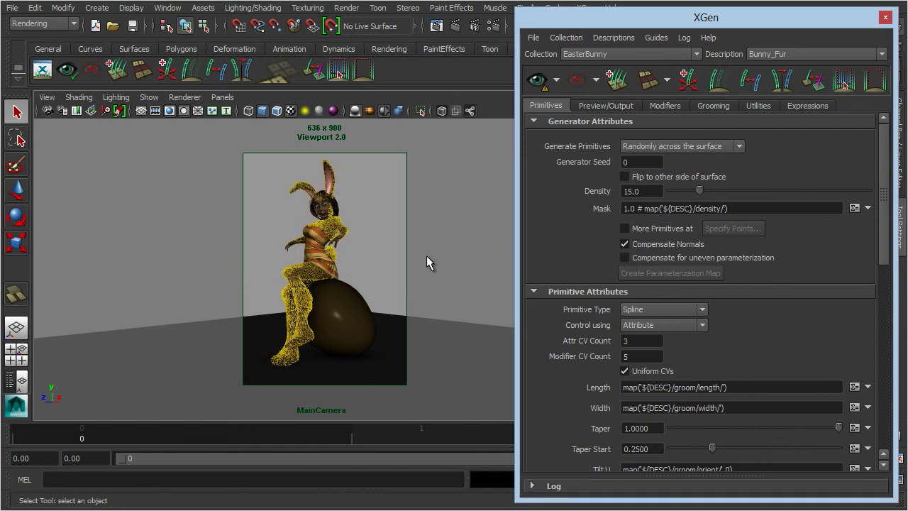
# Check Bunny_Fur's output operation and renderer choices, and set its mental ray Render Mode to Batch Render
pyautogui.click(608, 108)
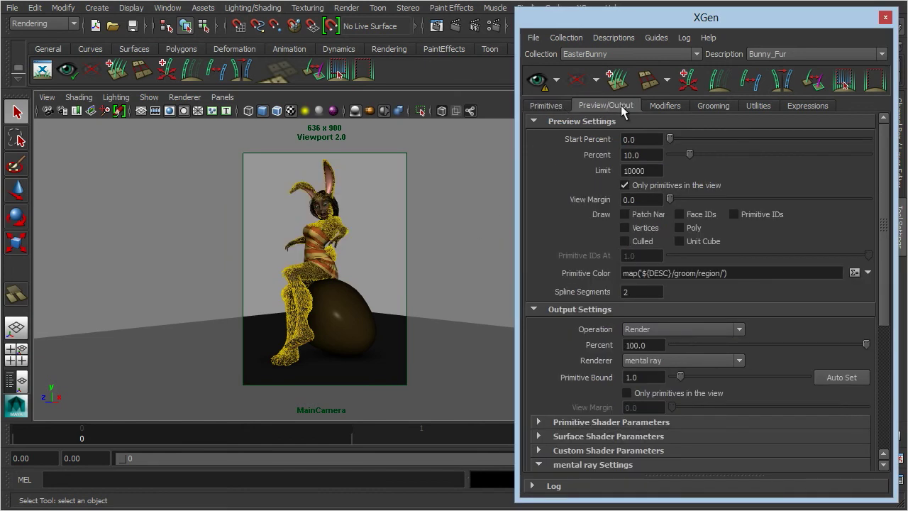
pyautogui.moveTo(885, 278); pyautogui.dragTo(882, 339)
pyautogui.click(648, 215)
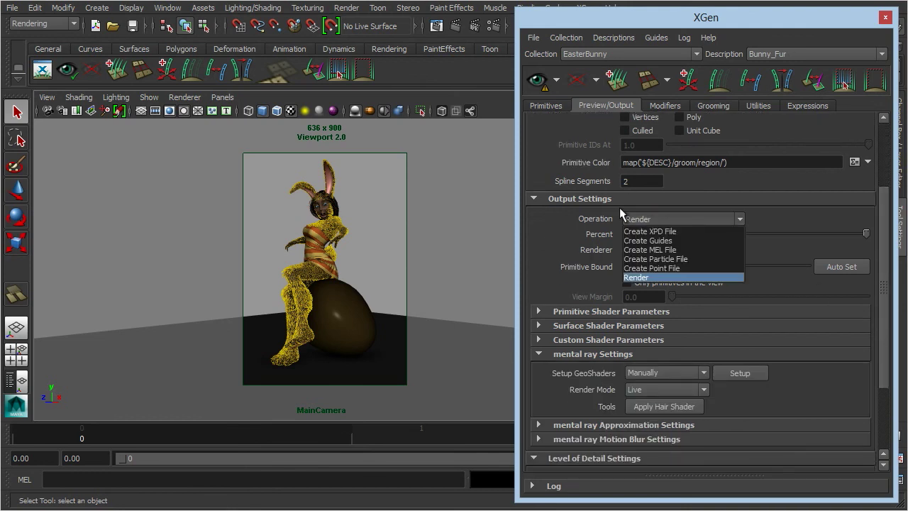
pyautogui.click(559, 215)
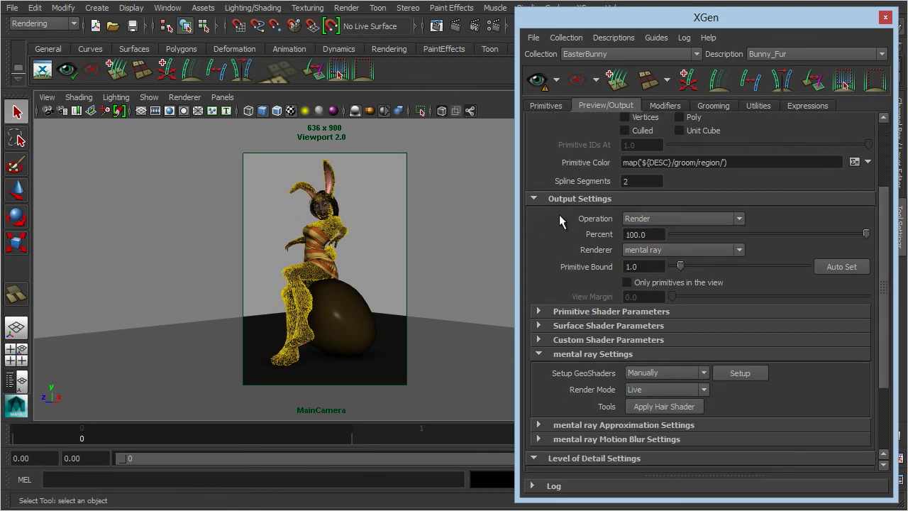
pyautogui.click(662, 251)
pyautogui.click(662, 251)
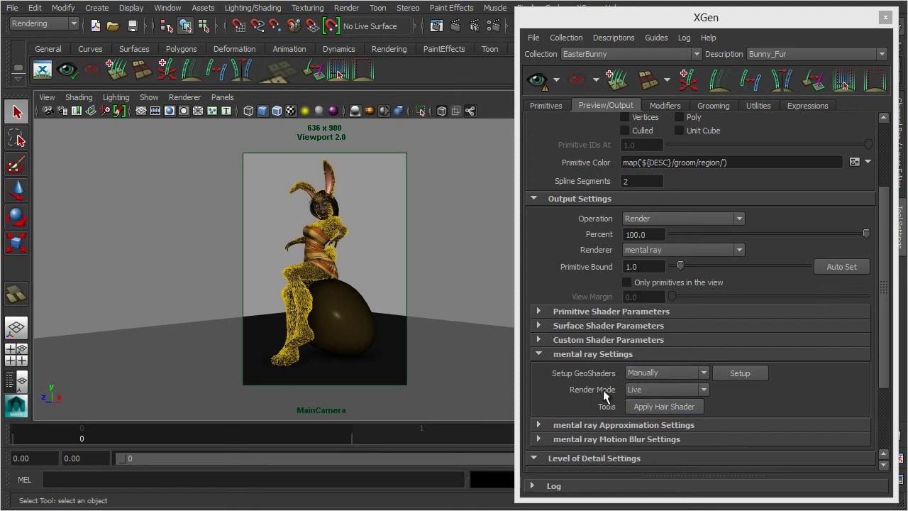
pyautogui.scroll(-2, 579, 387)
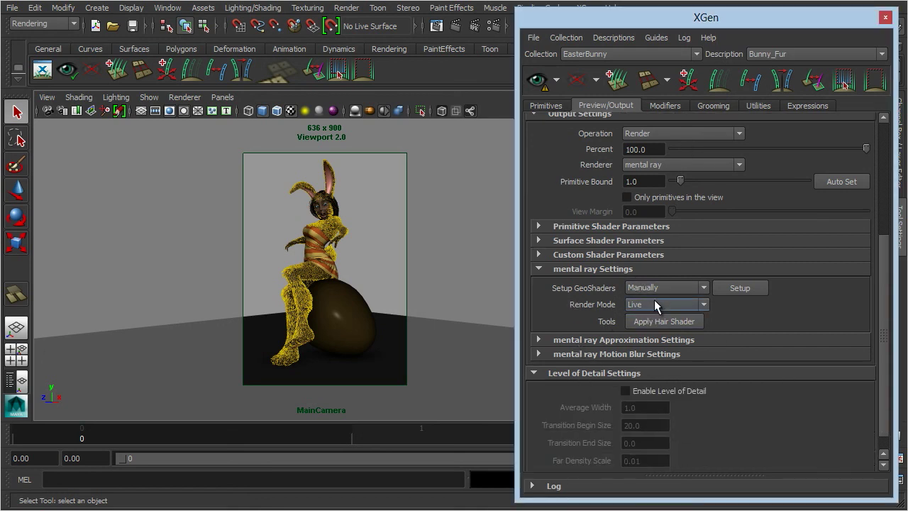
pyautogui.moveTo(655, 303)
pyautogui.click(653, 303)
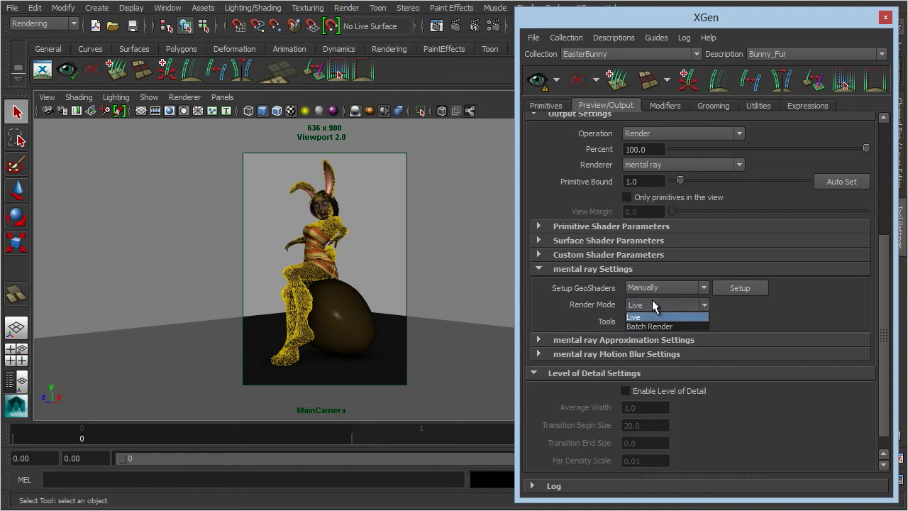
pyautogui.click(646, 327)
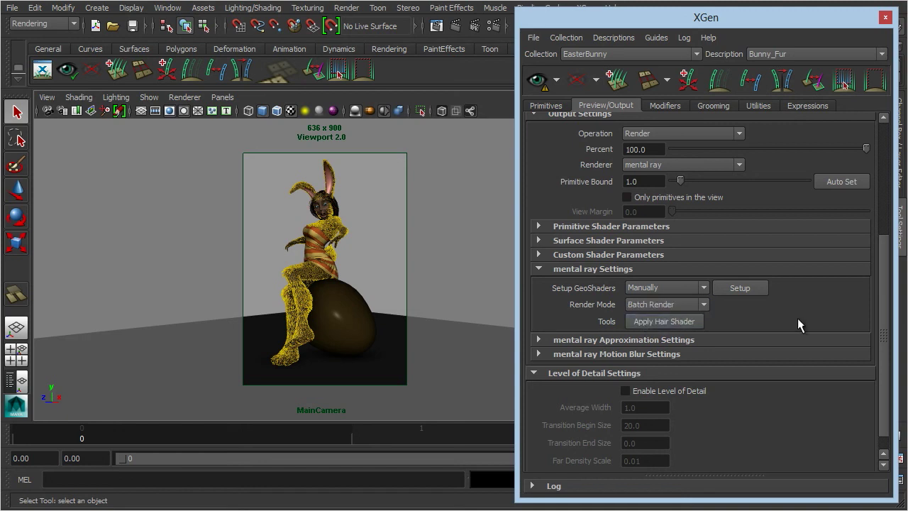
# Switch to the Bunny_Hair description and set its mental ray Render Mode to Batch Render
pyautogui.click(783, 56)
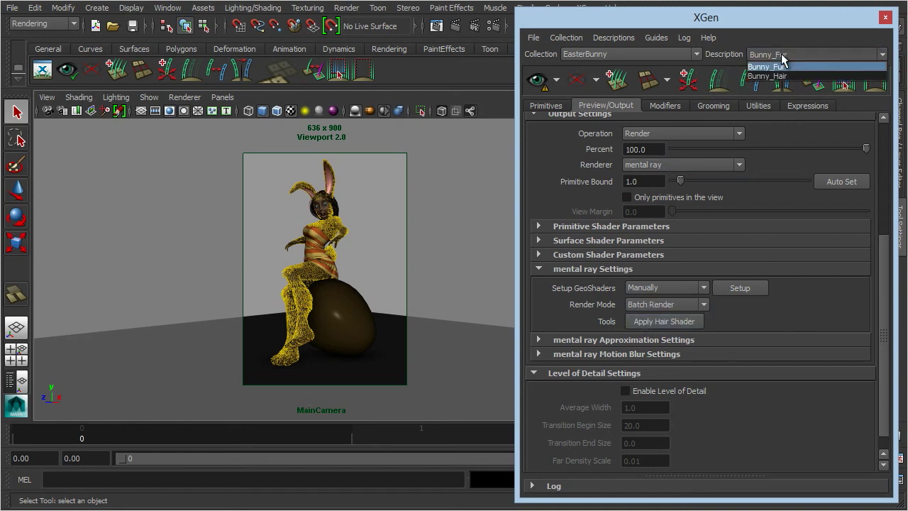
pyautogui.click(779, 76)
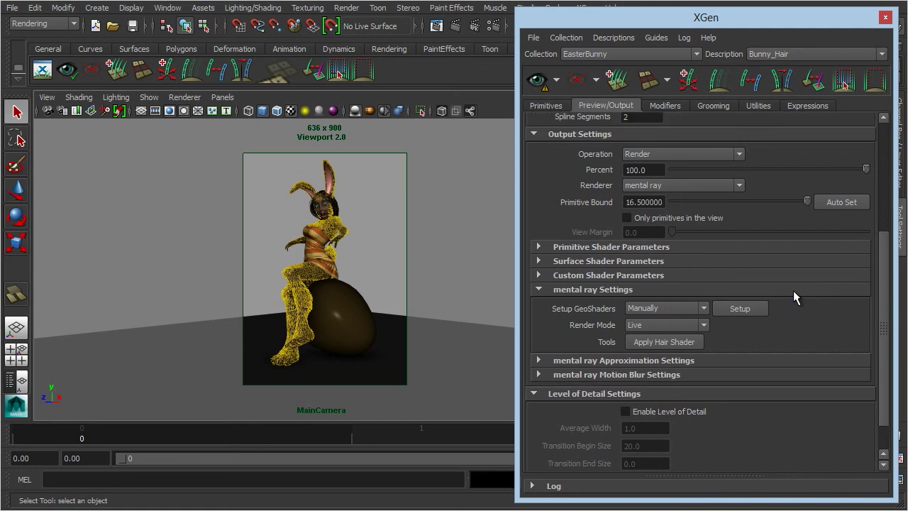
pyautogui.click(675, 326)
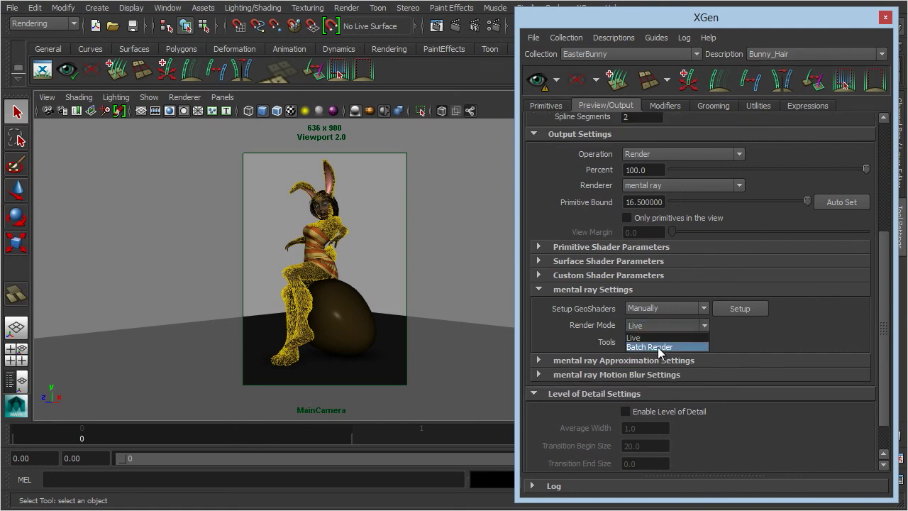
pyautogui.click(658, 347)
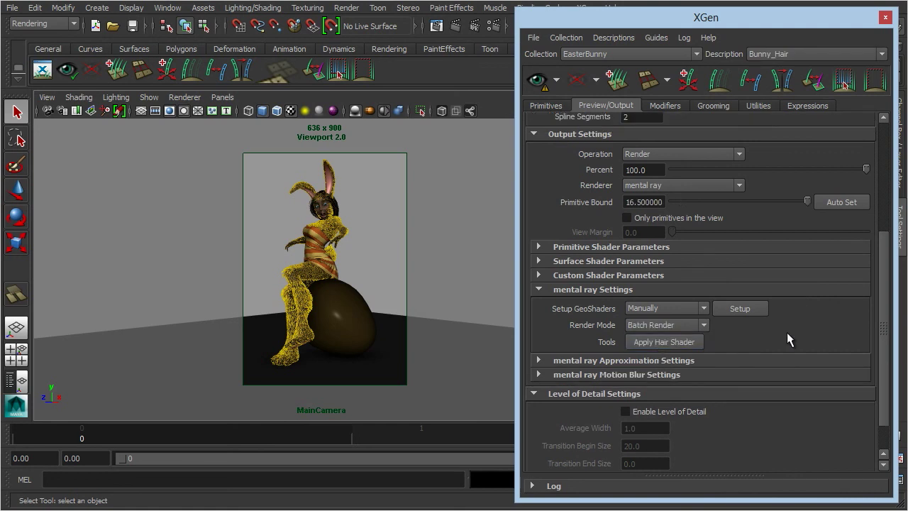